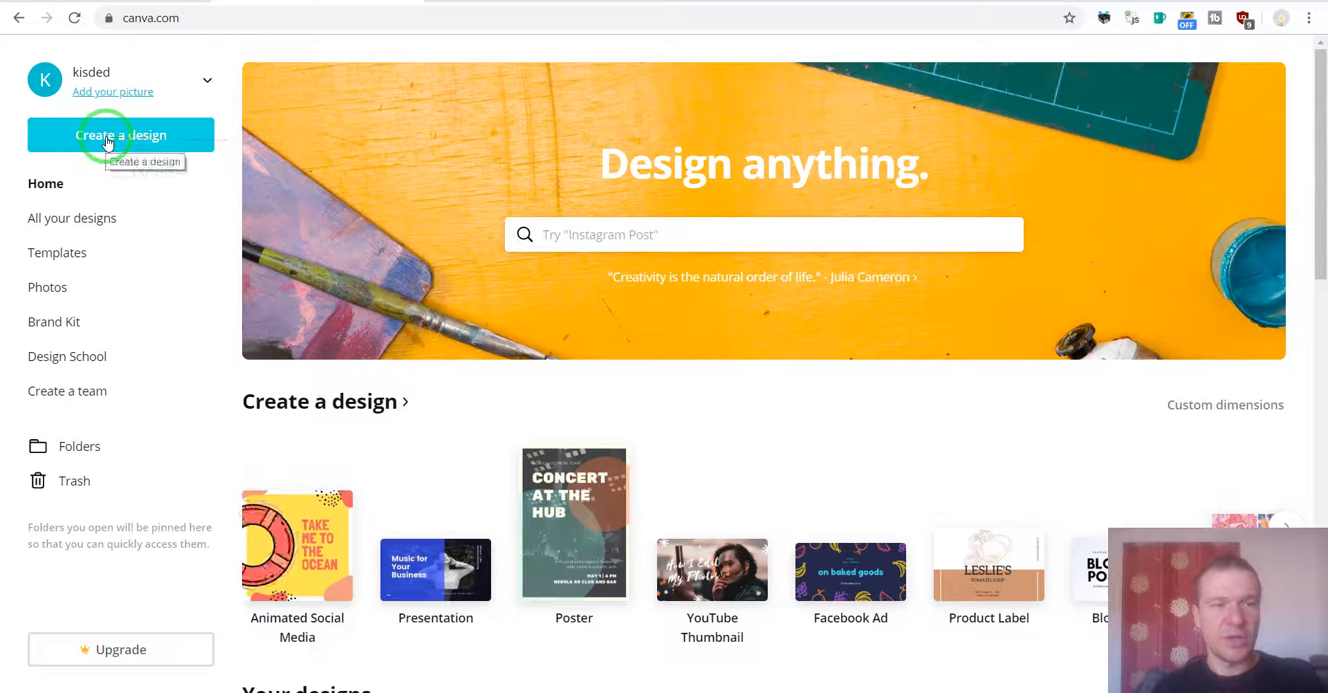
Step: Start a new design of the YouTube Thumbnail type
click(107, 144)
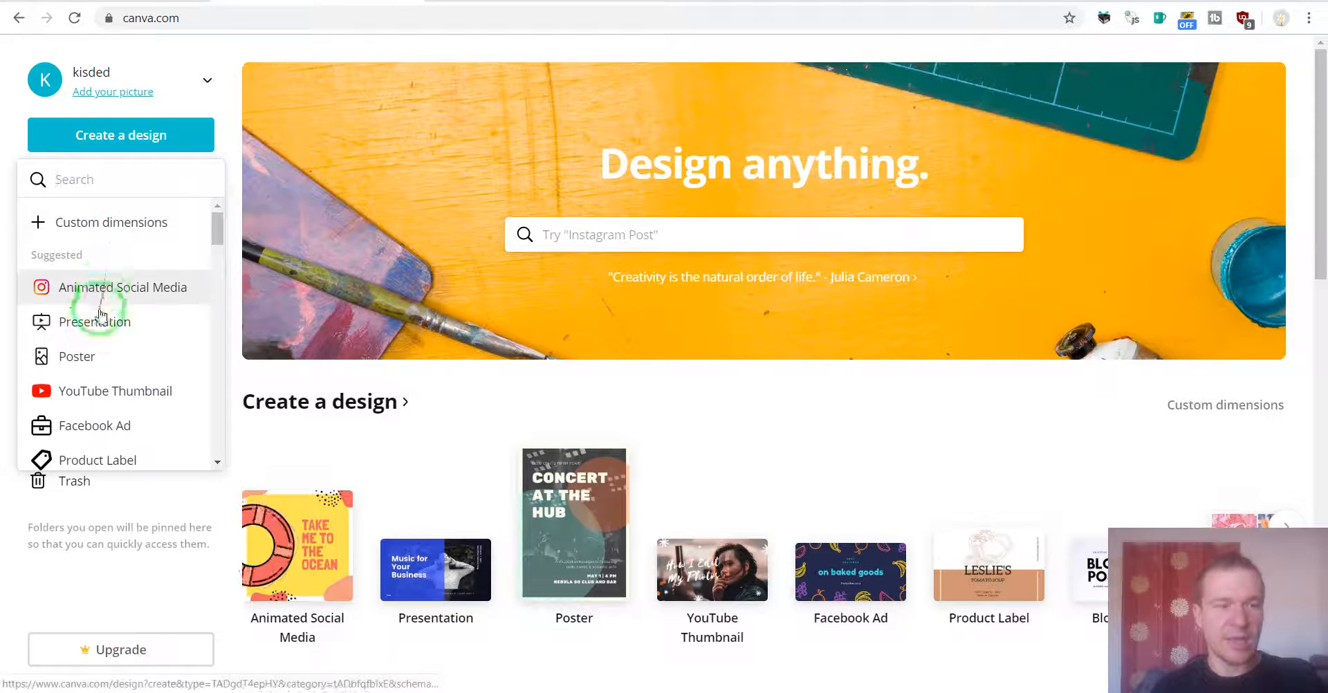
scroll(107, 385, down, 2)
scroll(98, 385, down, 10)
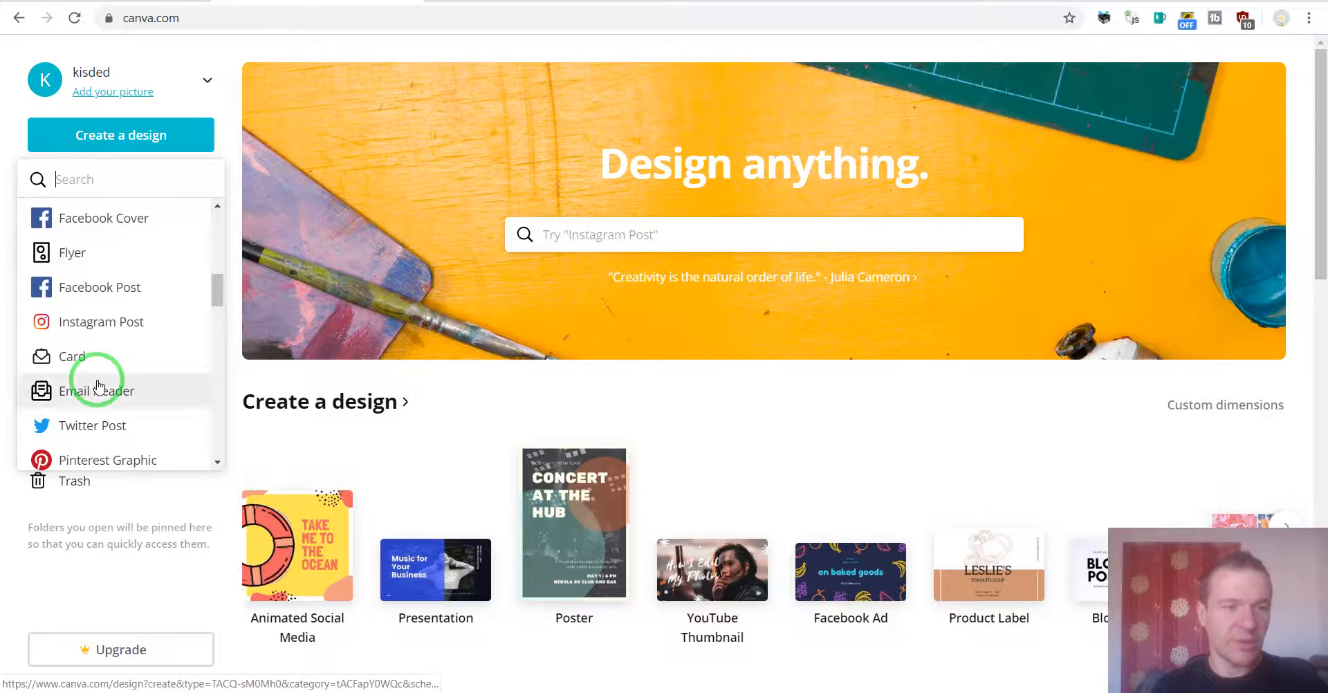
drag(211, 313, 211, 225)
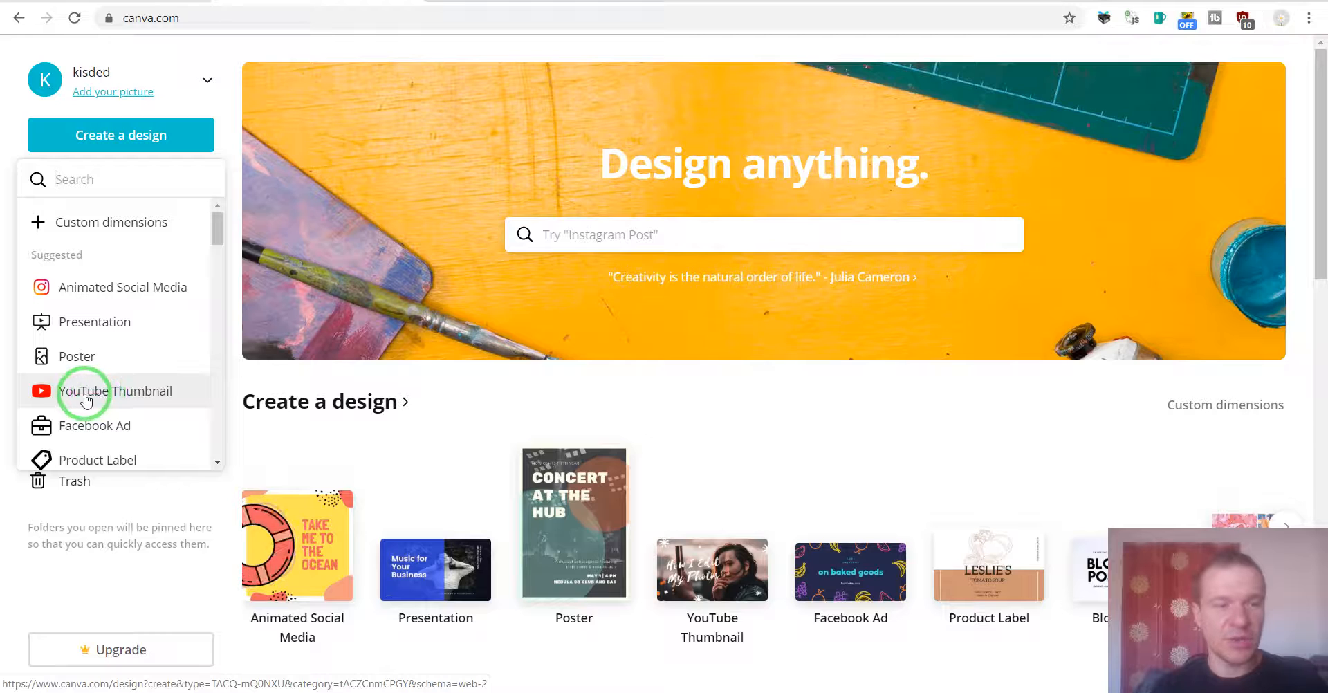
click(109, 396)
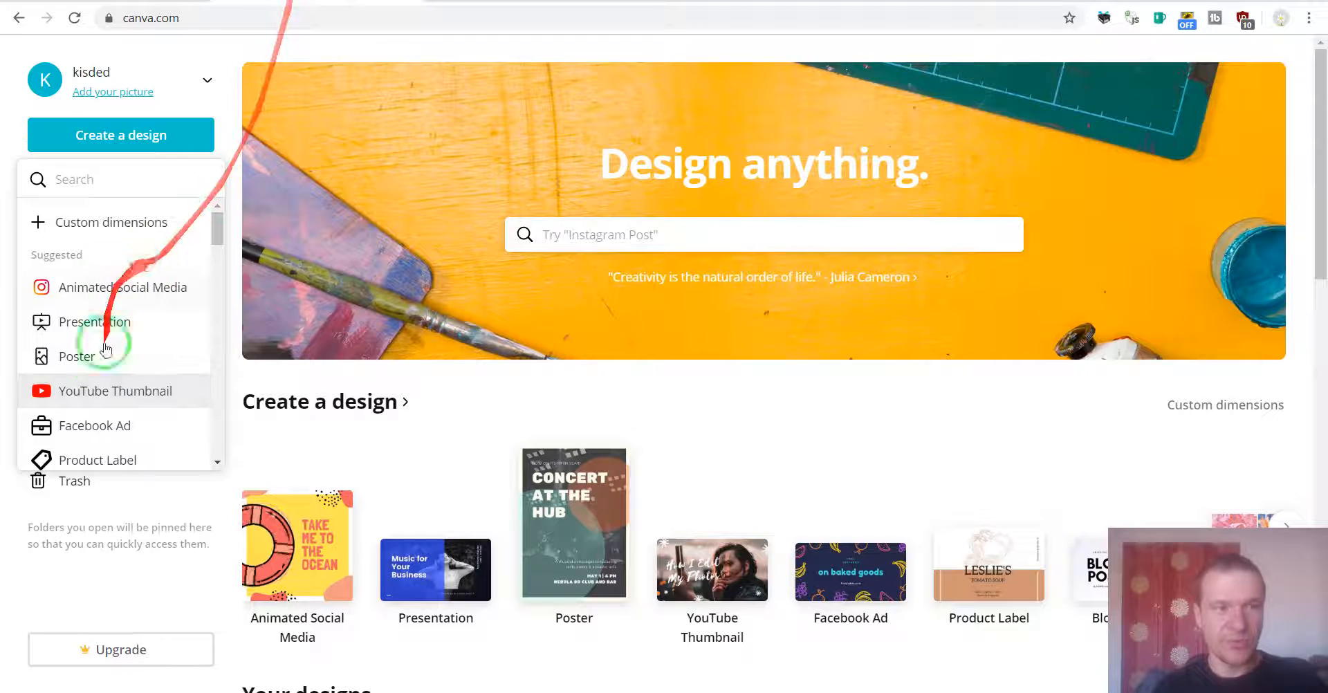
click(90, 179)
text(youtube)
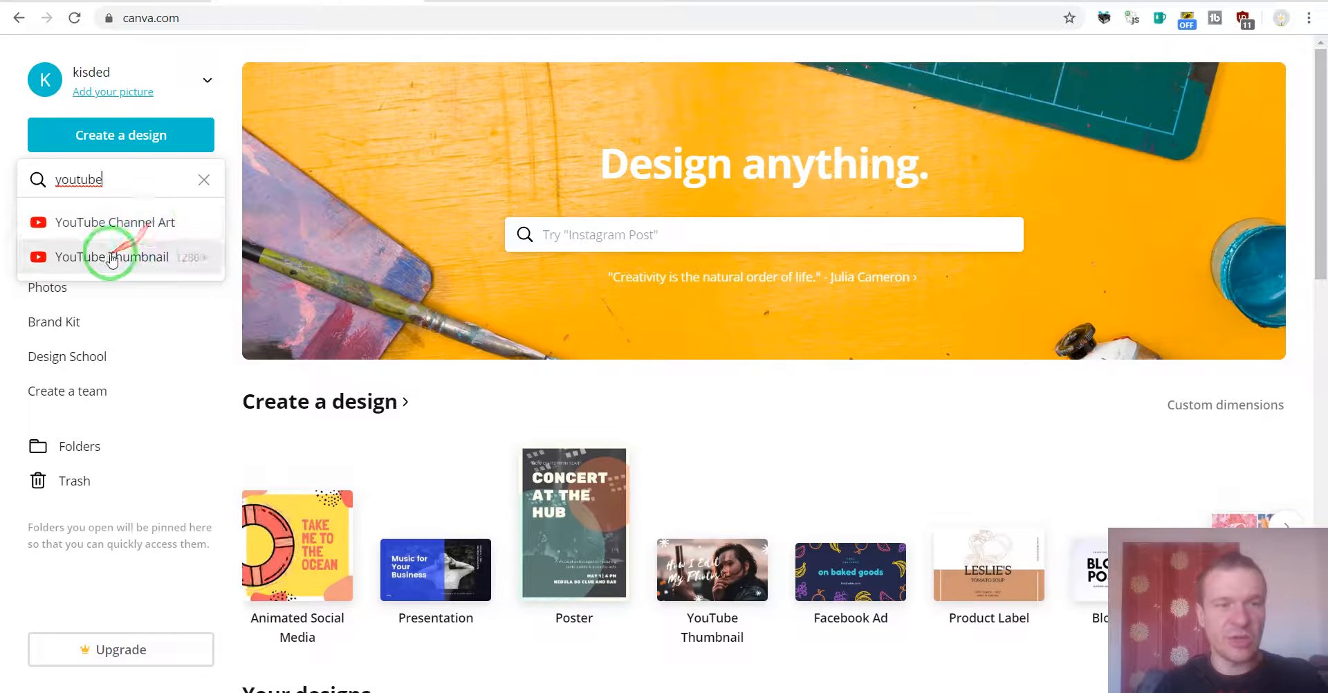
click(167, 258)
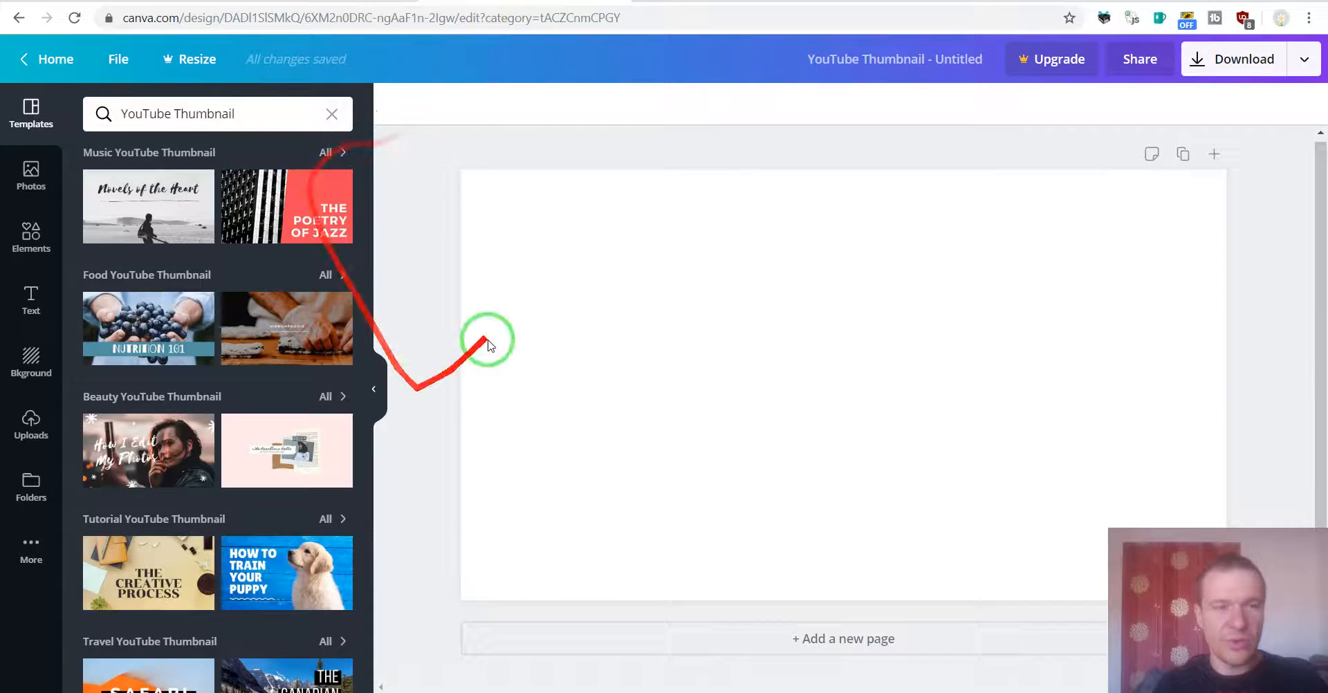
Step: Browse the YouTube thumbnail templates
click(554, 303)
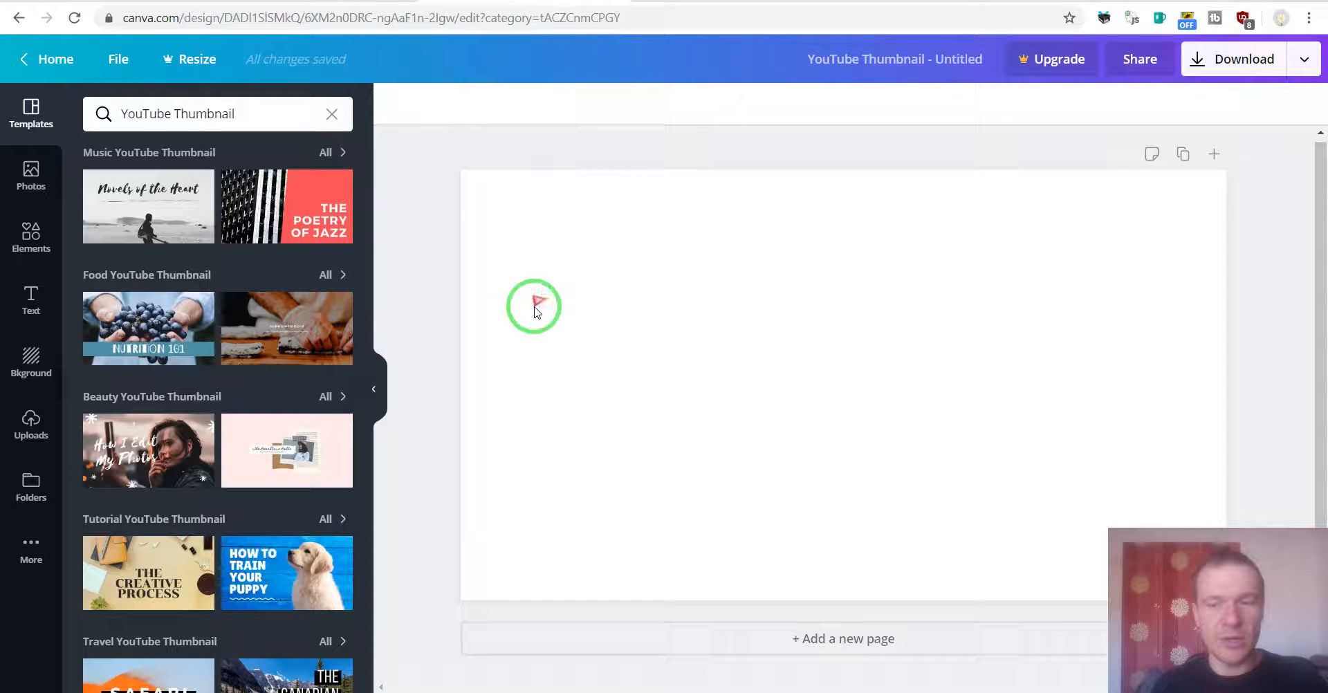
click(146, 226)
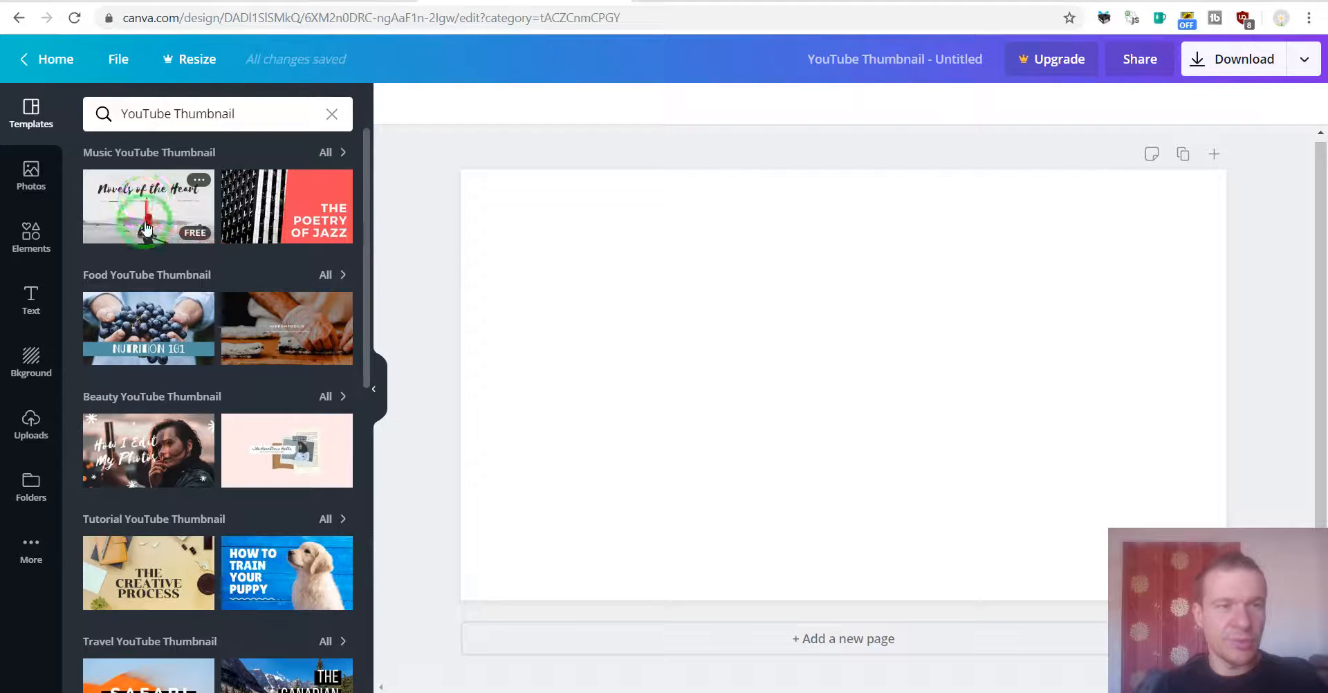
click(154, 241)
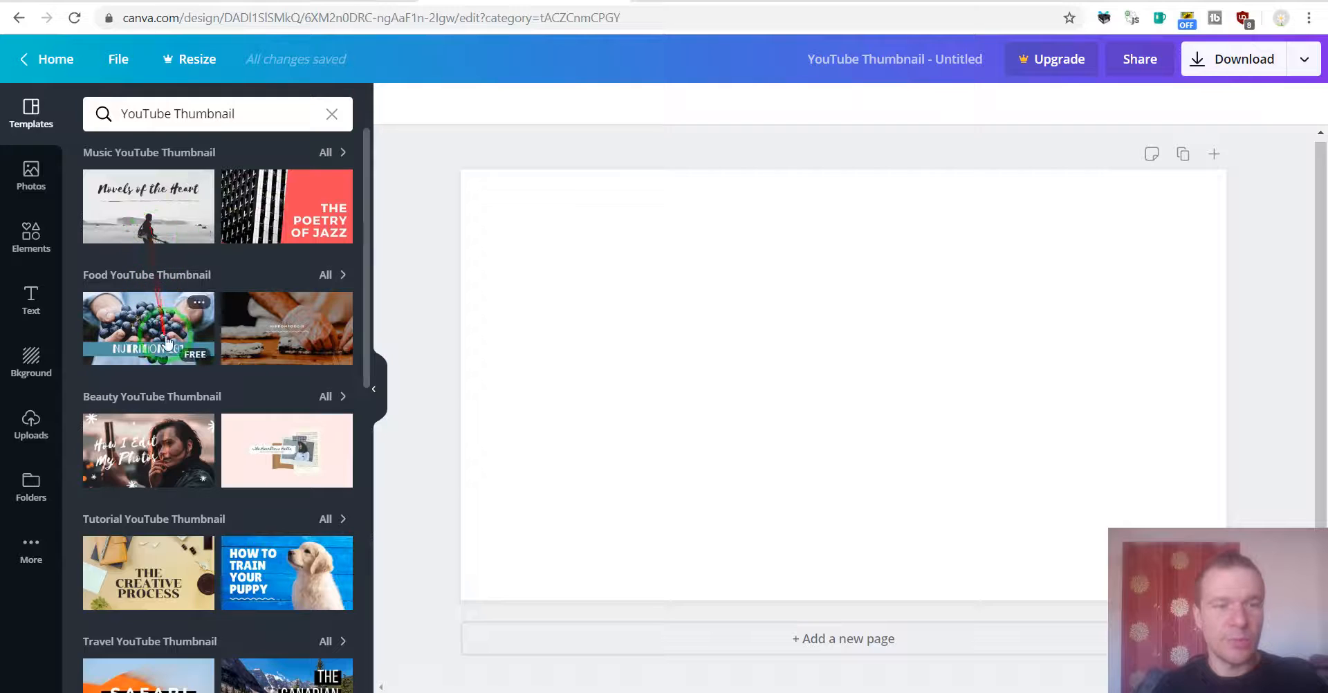
scroll(268, 274, down, 5)
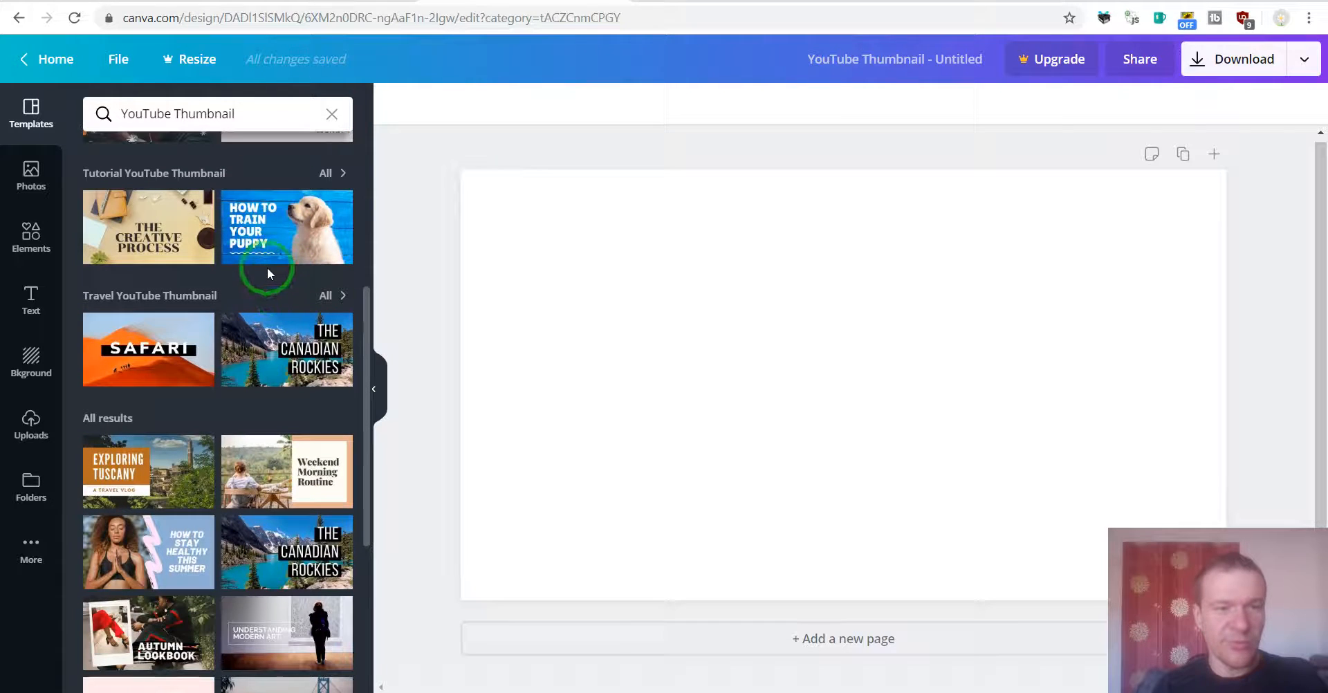
scroll(269, 274, down, 6)
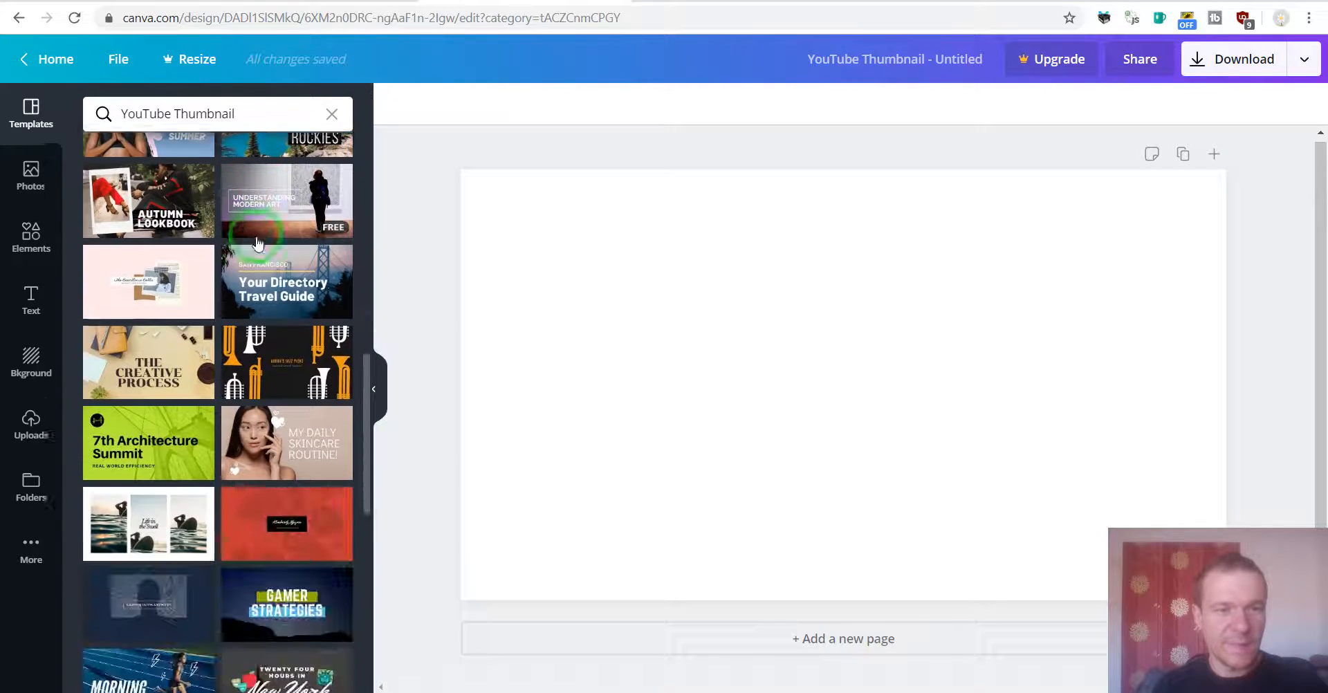
scroll(258, 243, down, 10)
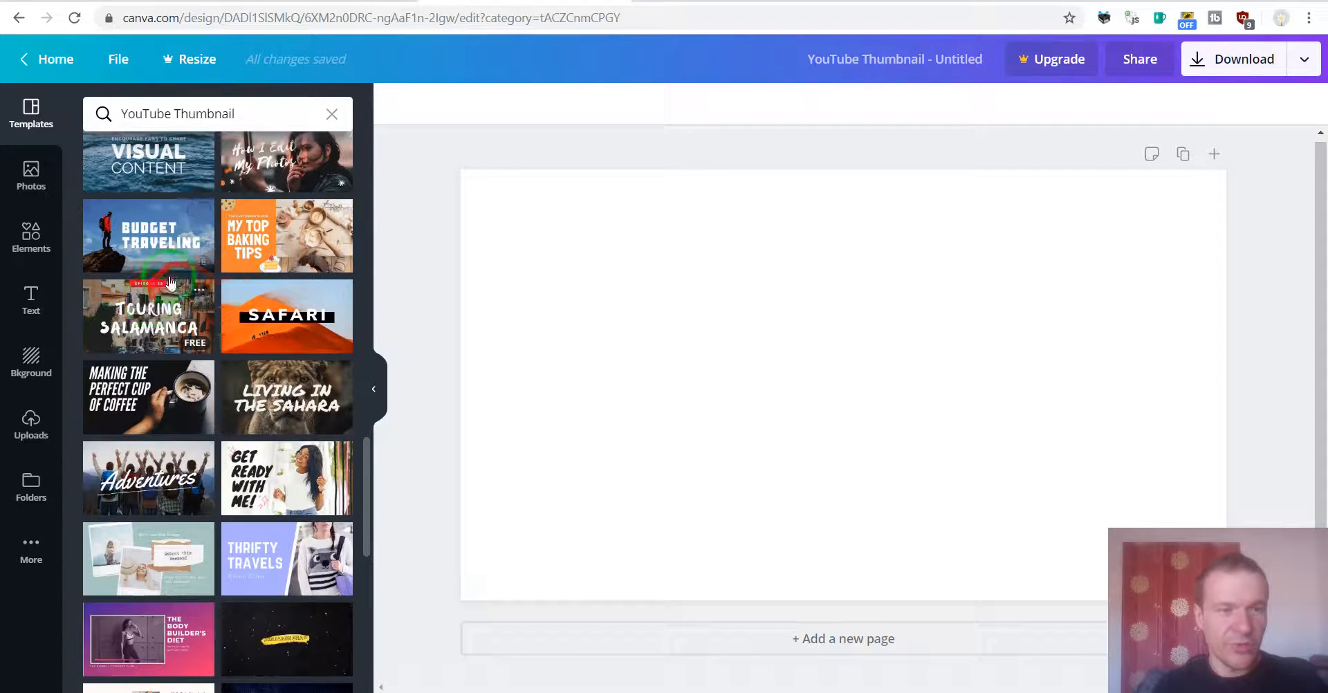
scroll(173, 301, down, 3)
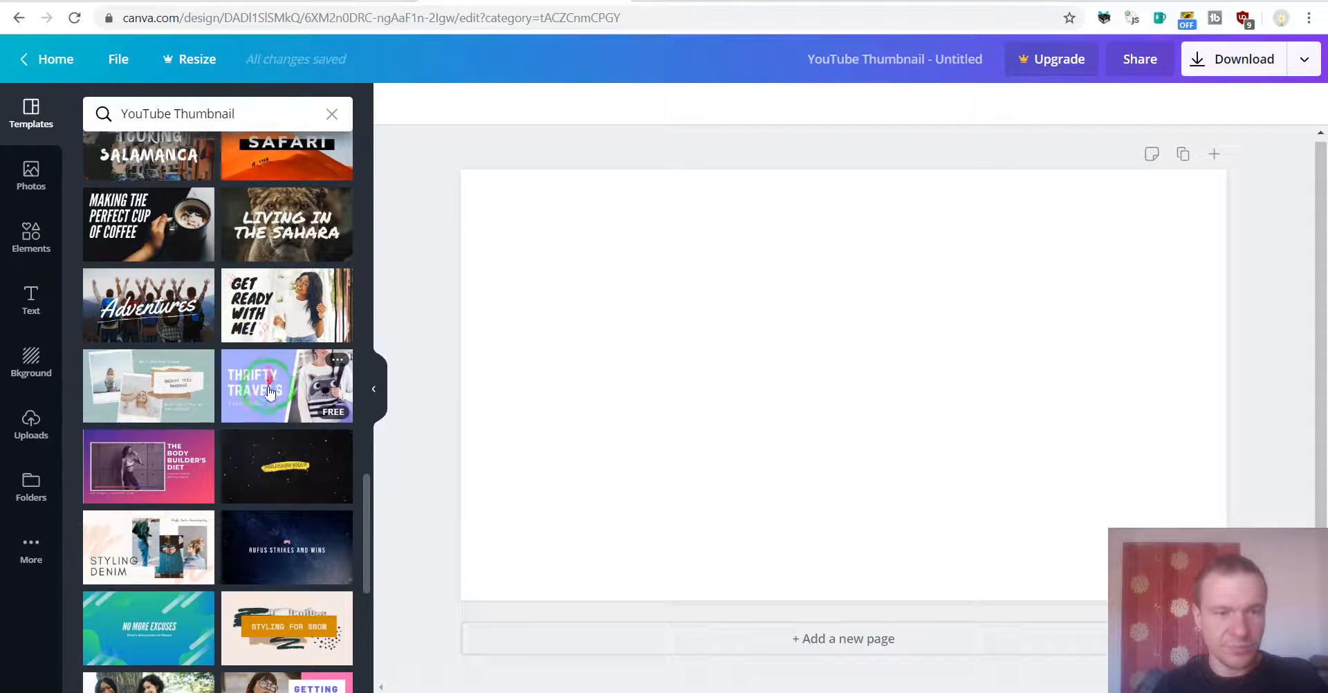
scroll(274, 325, down, 3)
scroll(269, 360, down, 1)
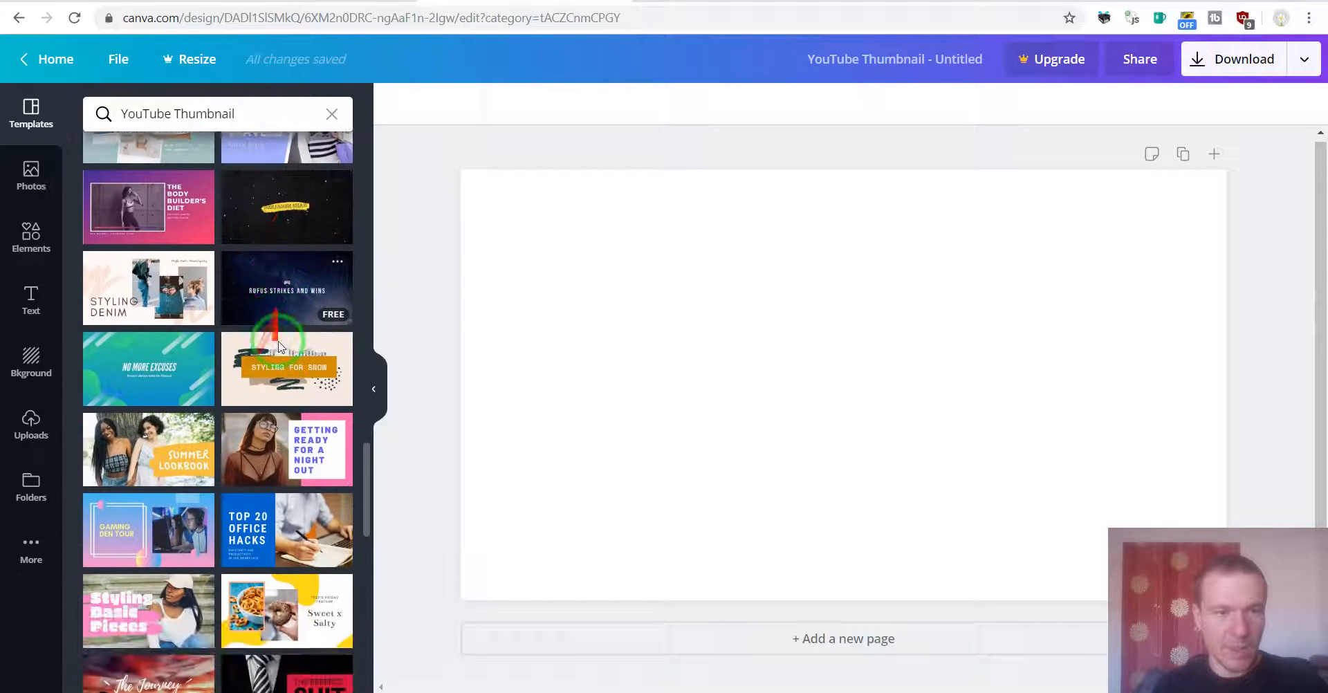
scroll(267, 479, down, 10)
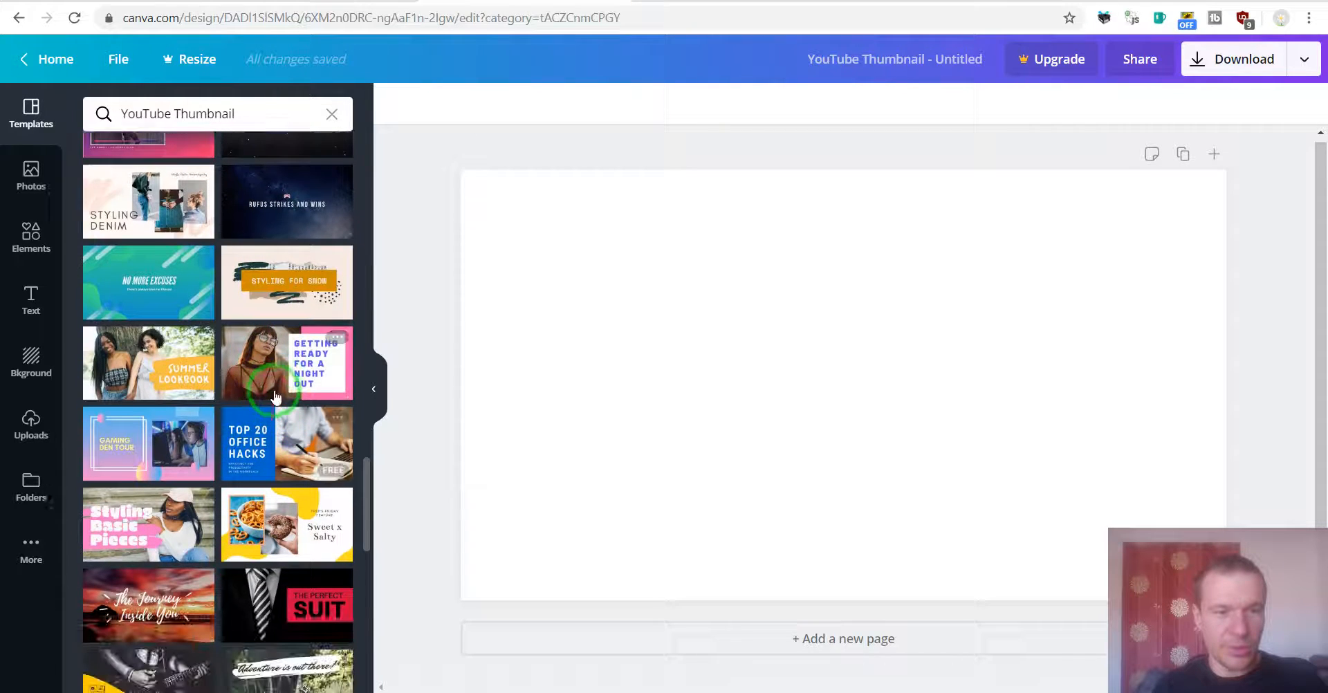
scroll(267, 428, down, 10)
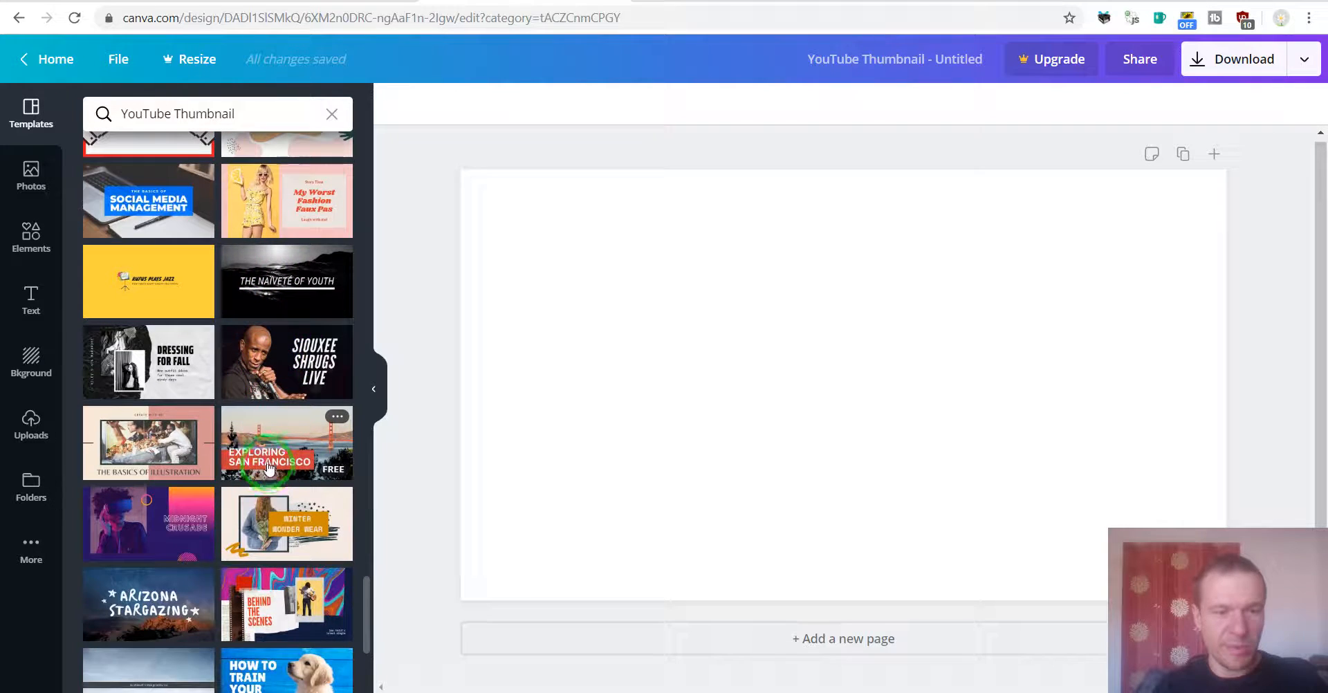
scroll(275, 451, up, 5)
click(256, 420)
scroll(256, 420, up, 10)
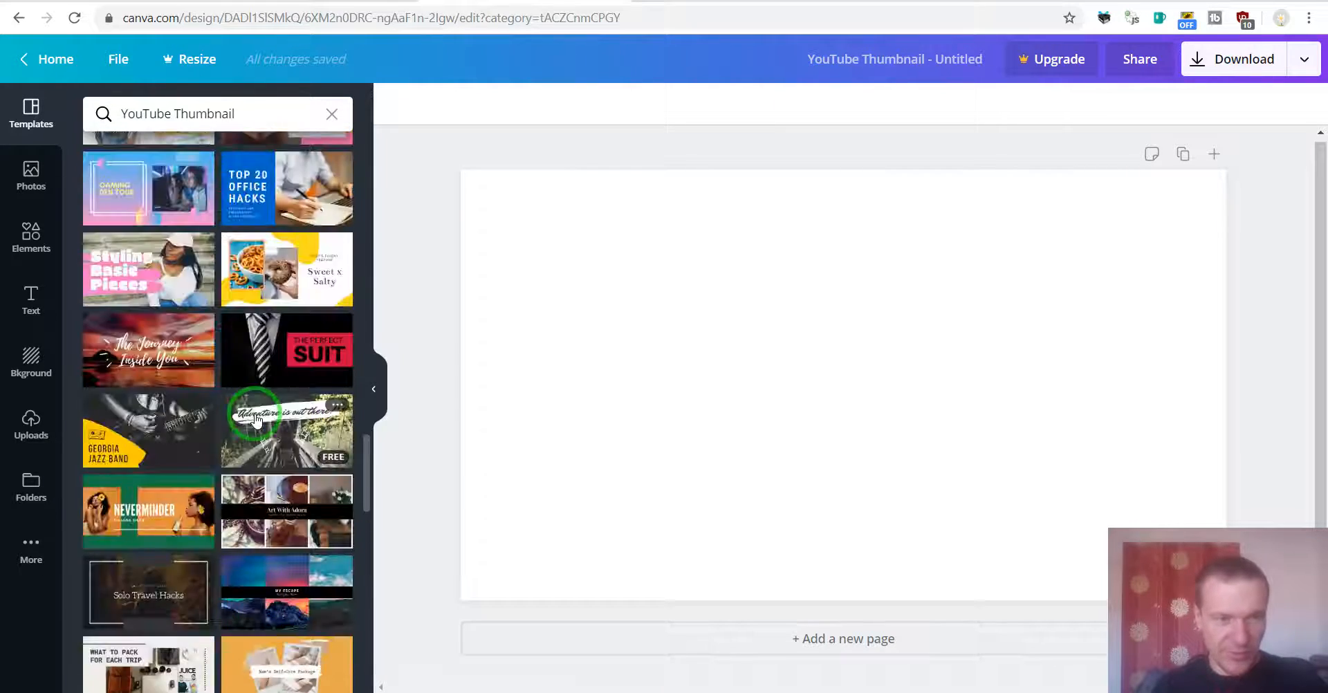
scroll(257, 429, up, 15)
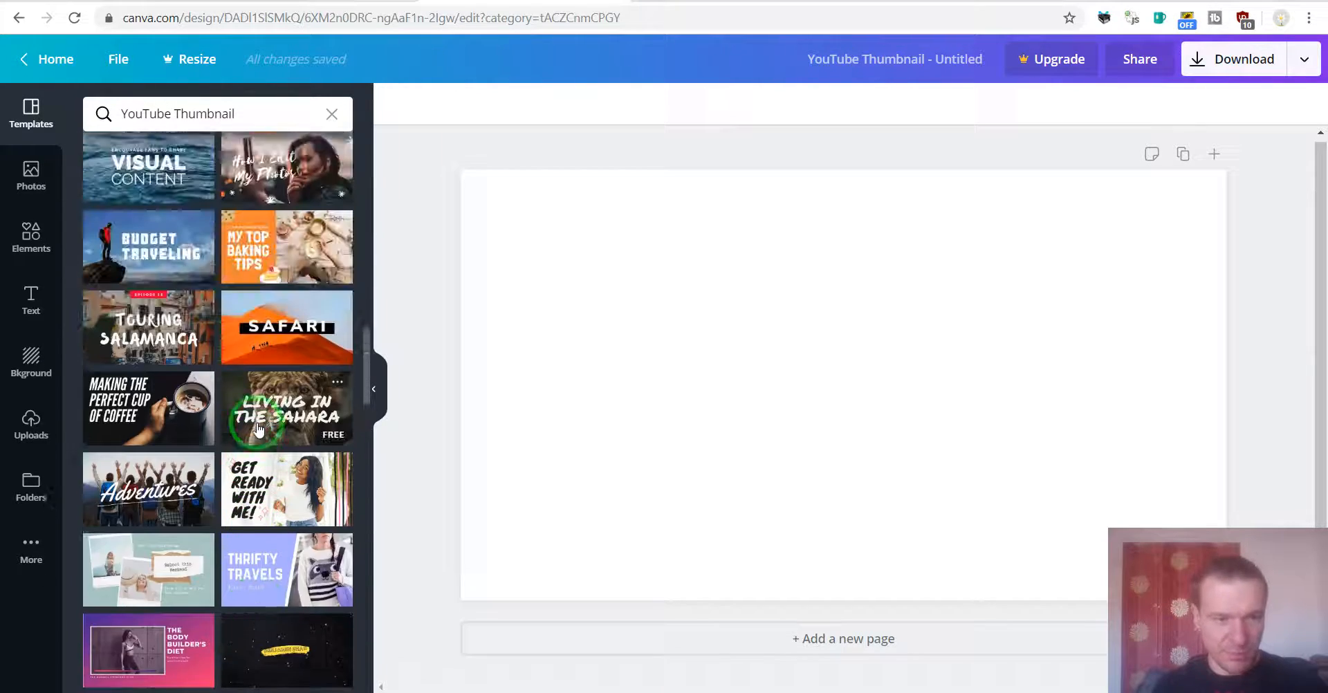
scroll(258, 428, up, 6)
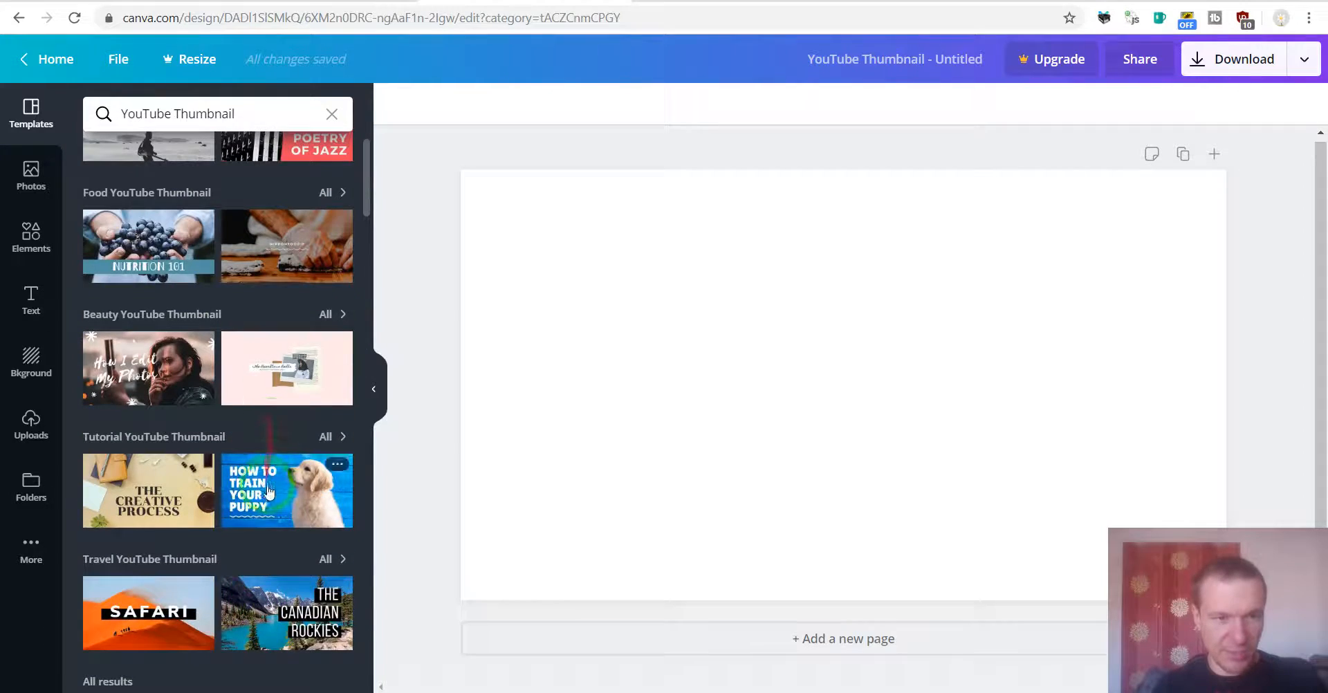
Step: Apply the How to Train Your Puppy tutorial template to the page
click(266, 484)
click(651, 372)
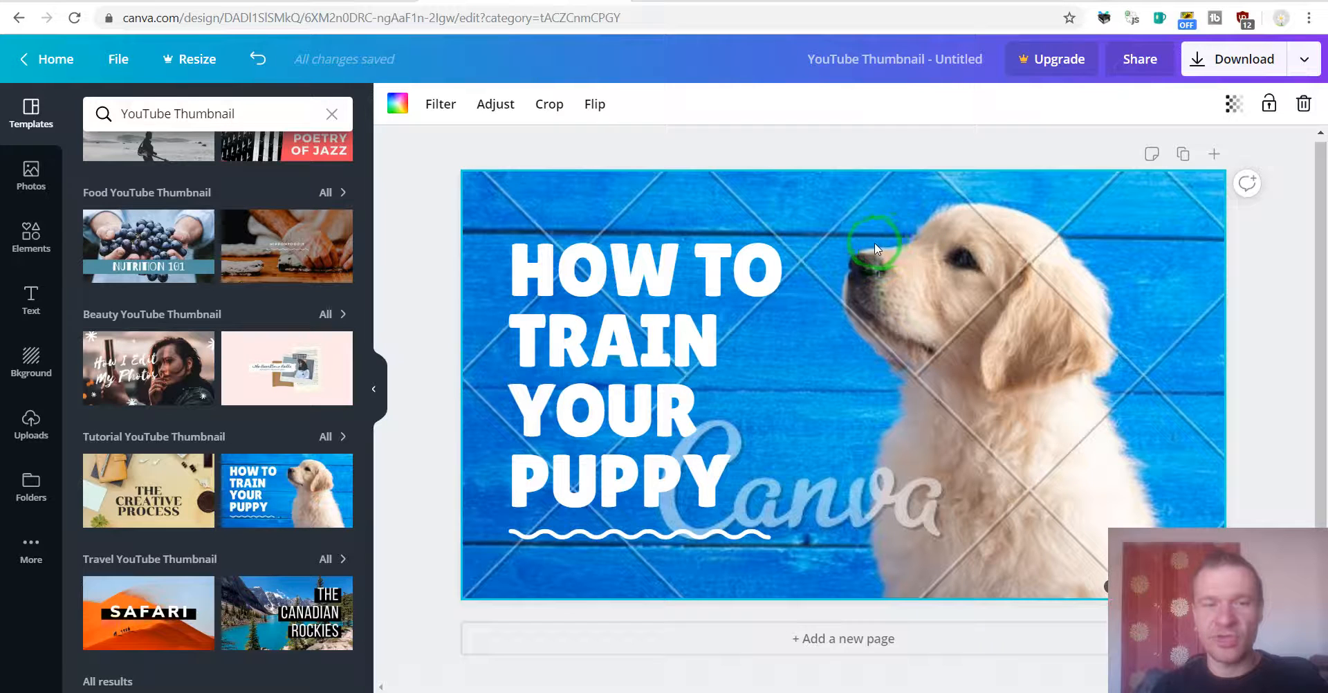
click(959, 223)
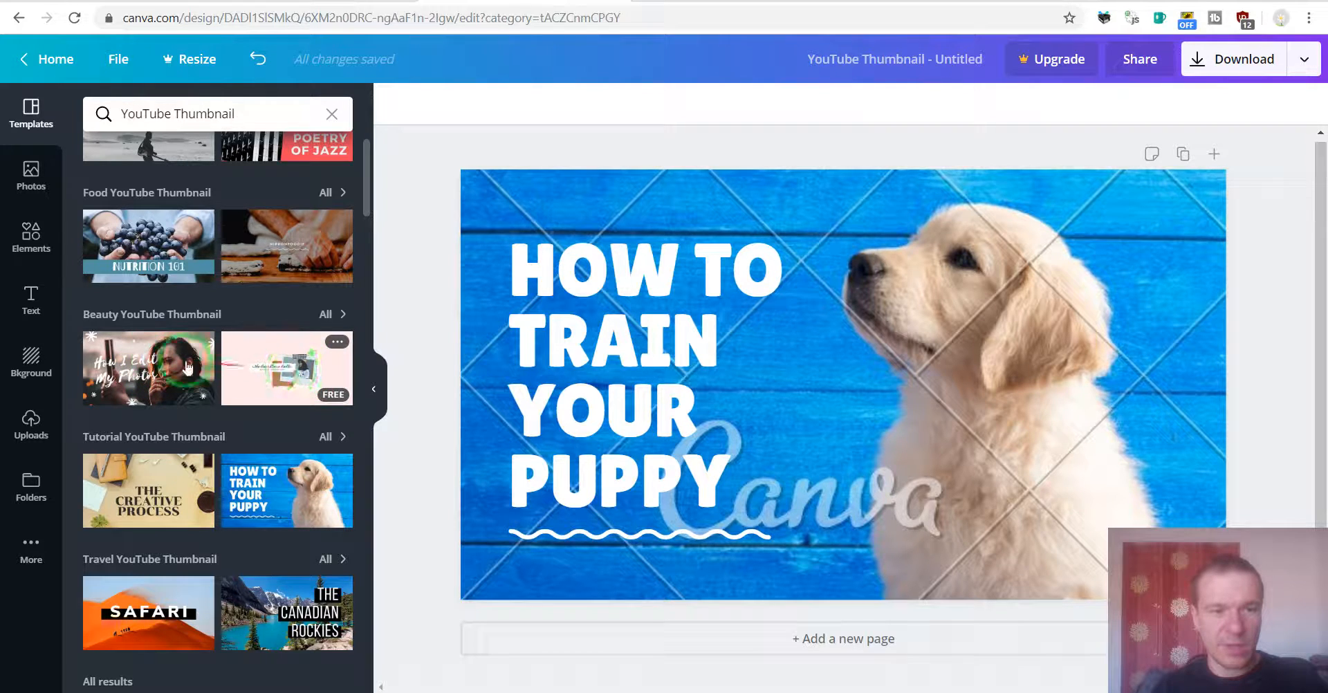
Step: Apply the Nutrition 101 food template to the page
click(172, 243)
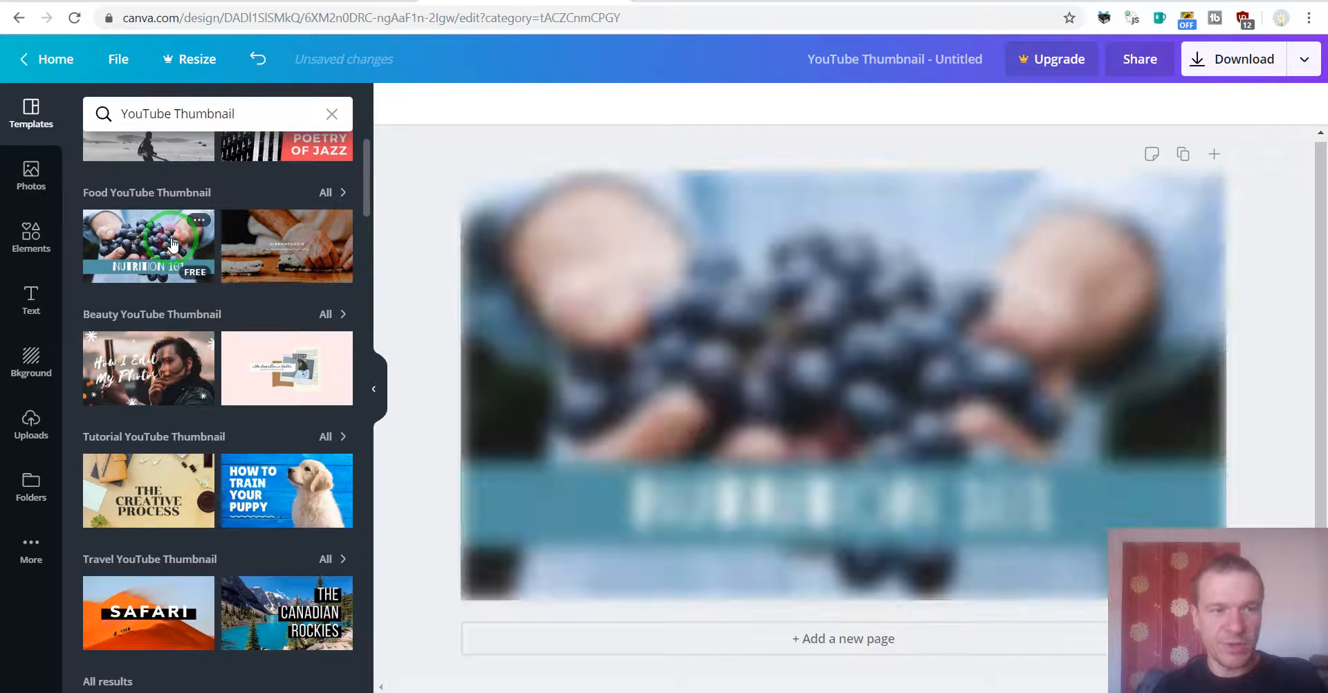
click(696, 326)
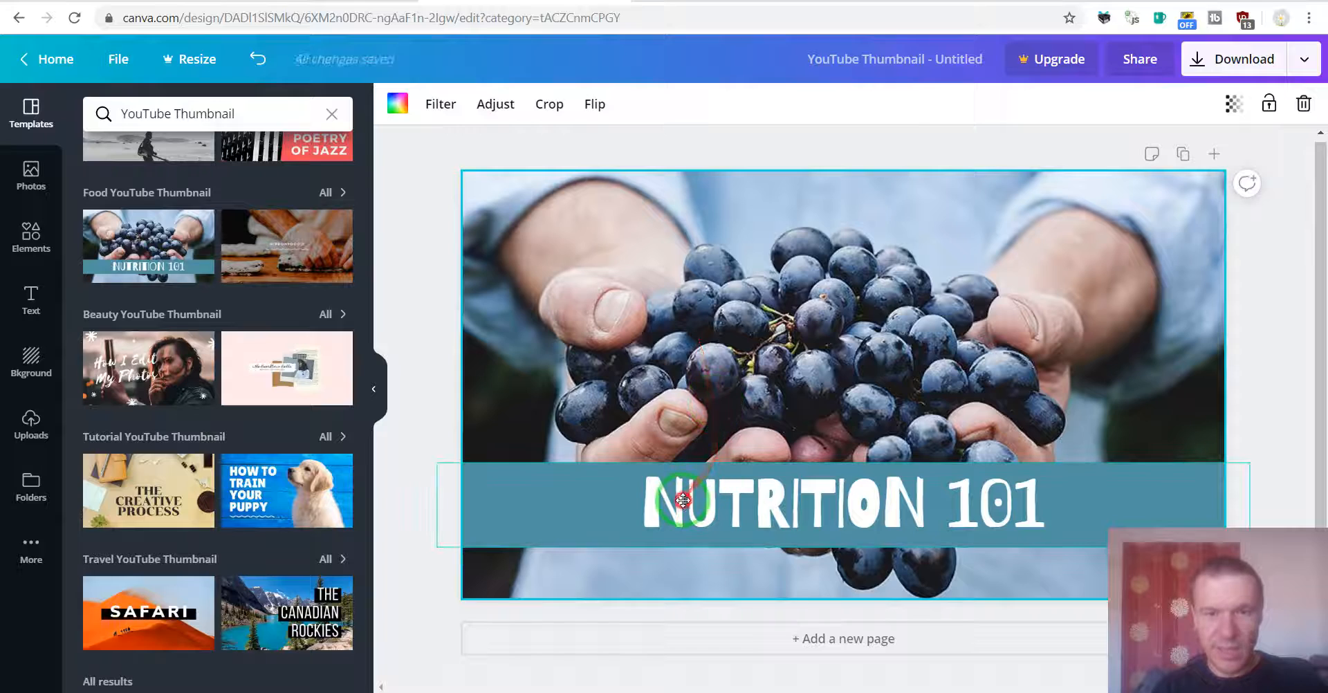
Step: Replace the title text with CODEREVOLUTION
click(683, 499)
double_click(672, 505)
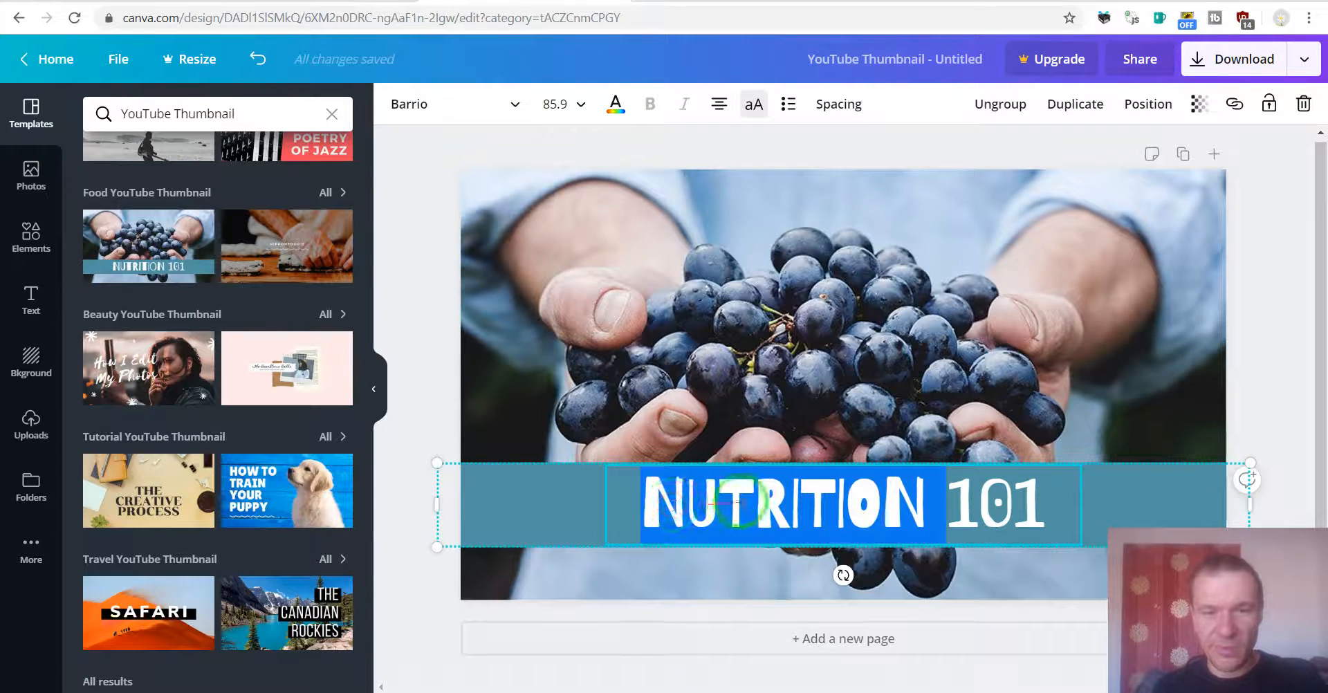
drag(1030, 502, 1046, 505)
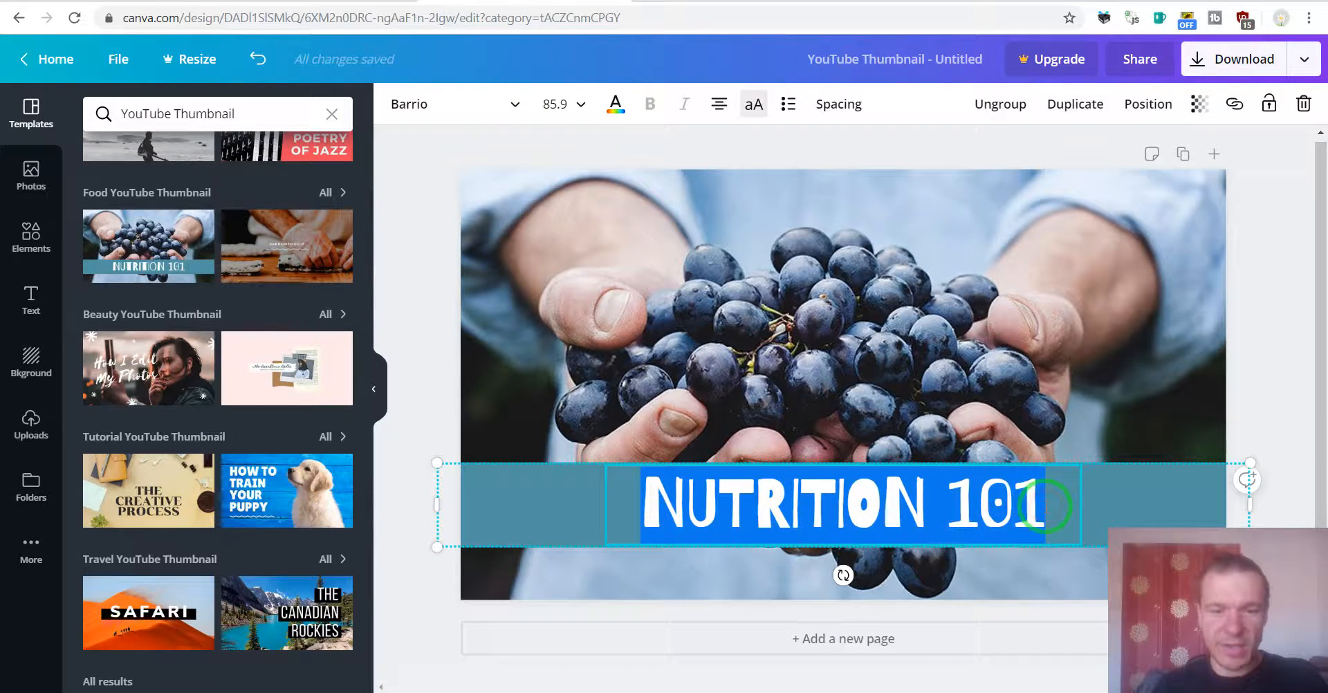
text(CODEREVOLUTIO)
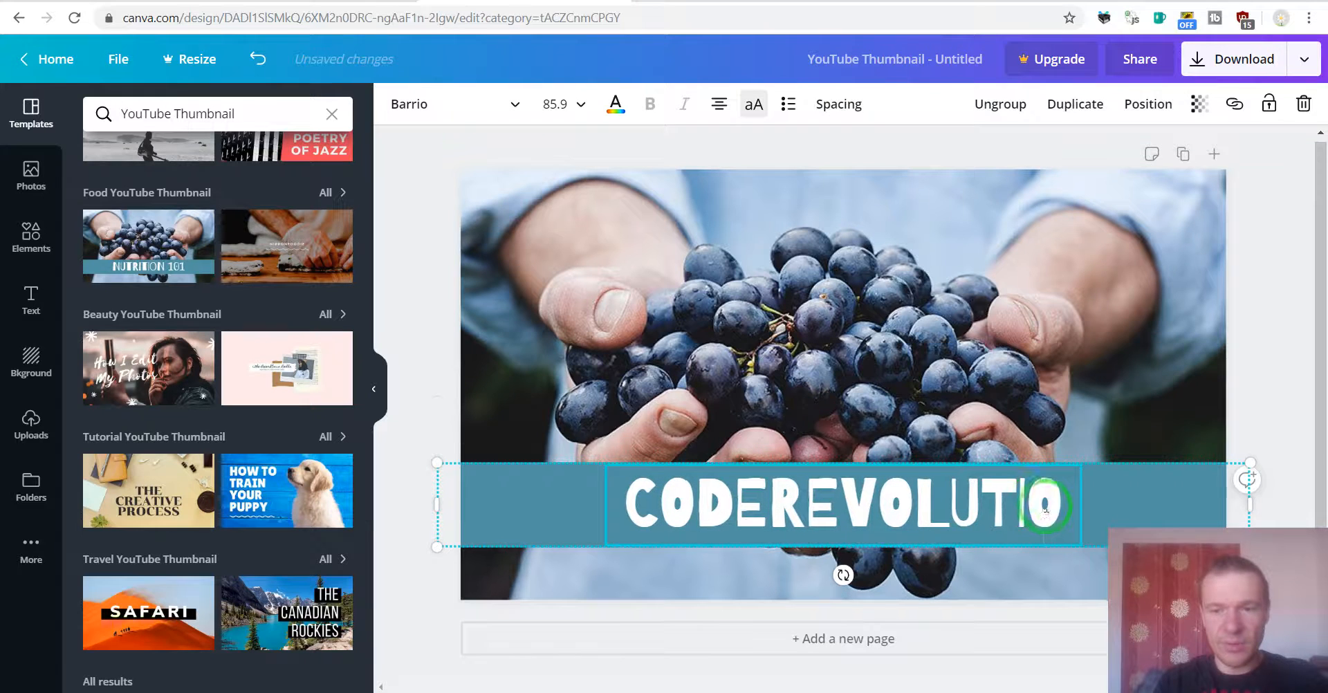
text(N)
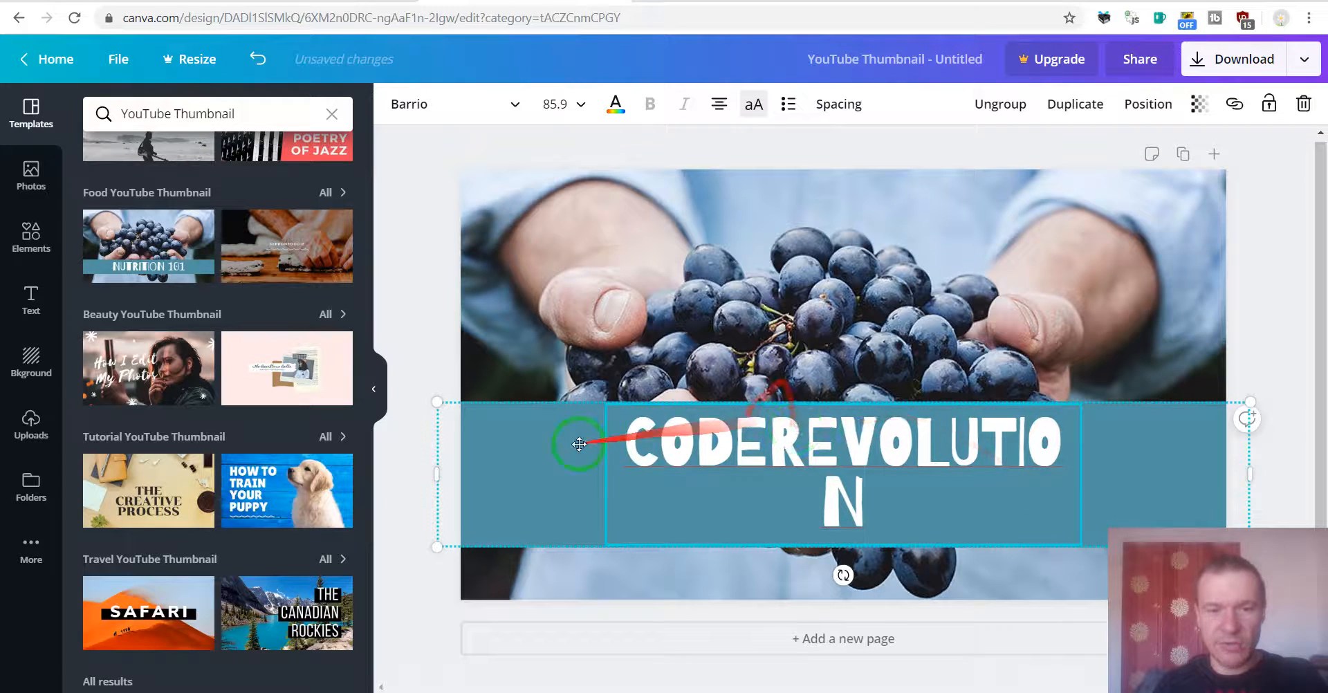
Step: Widen the title text box so it fits on one line and set its font to Abril Fatface
drag(434, 469, 412, 470)
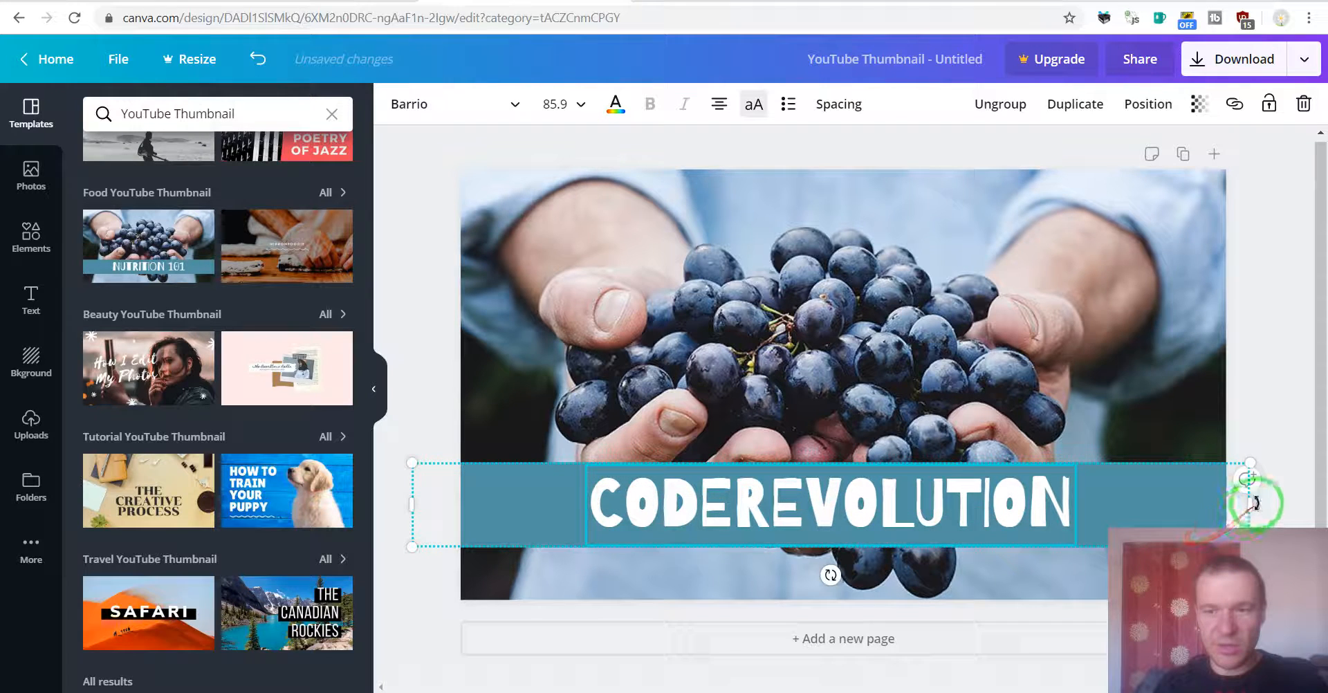
drag(1251, 504, 1269, 503)
double_click(706, 501)
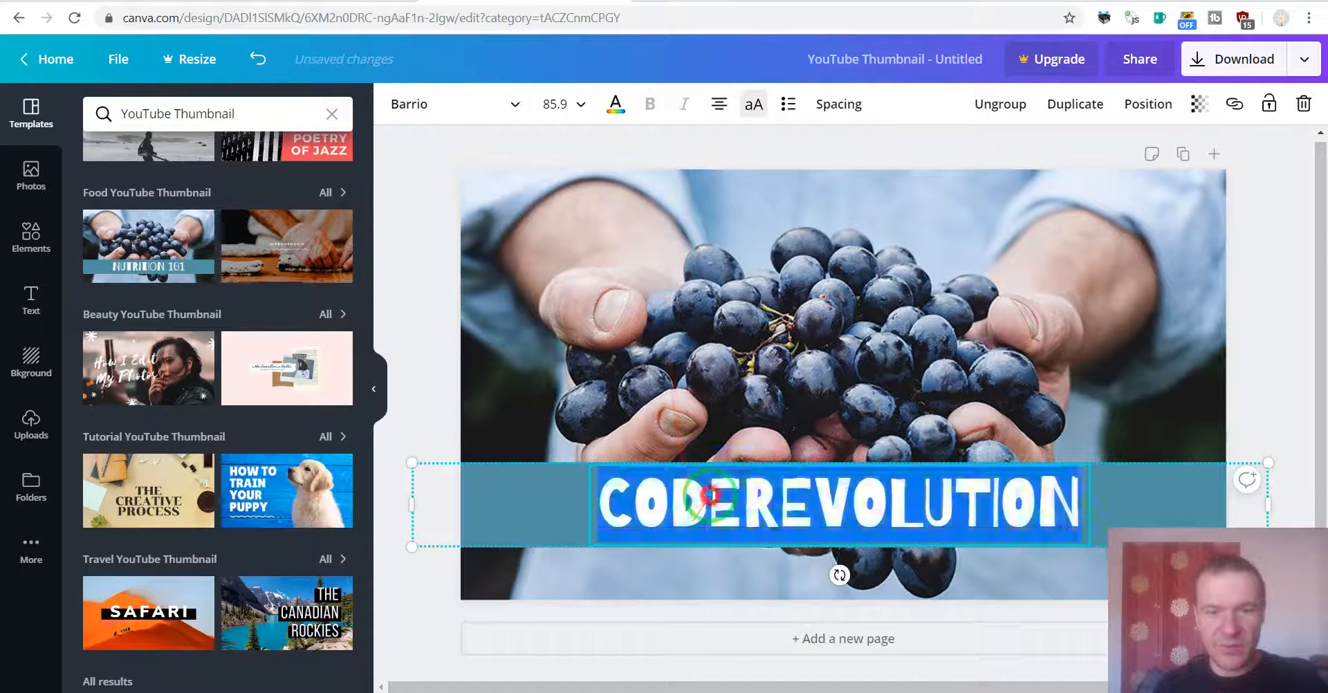
click(440, 102)
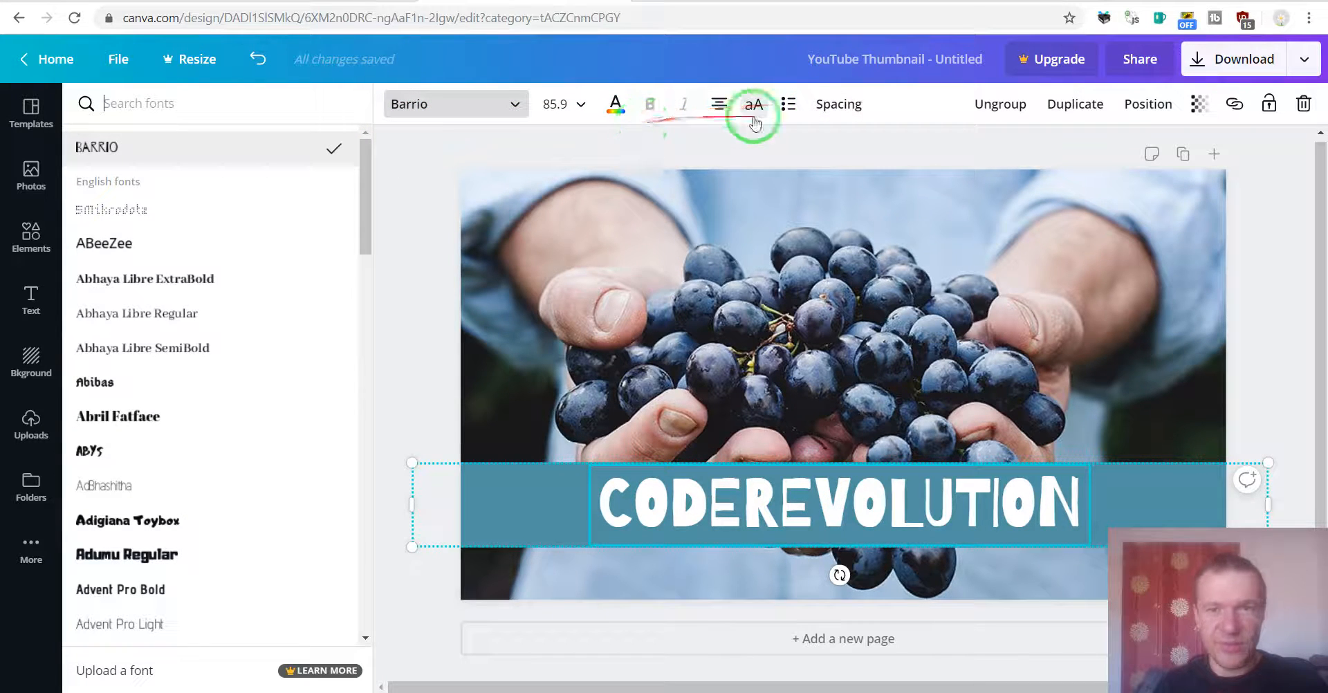
click(130, 422)
Step: Stretch the title banner wider than the page, to about 1,856 px
click(625, 446)
click(405, 474)
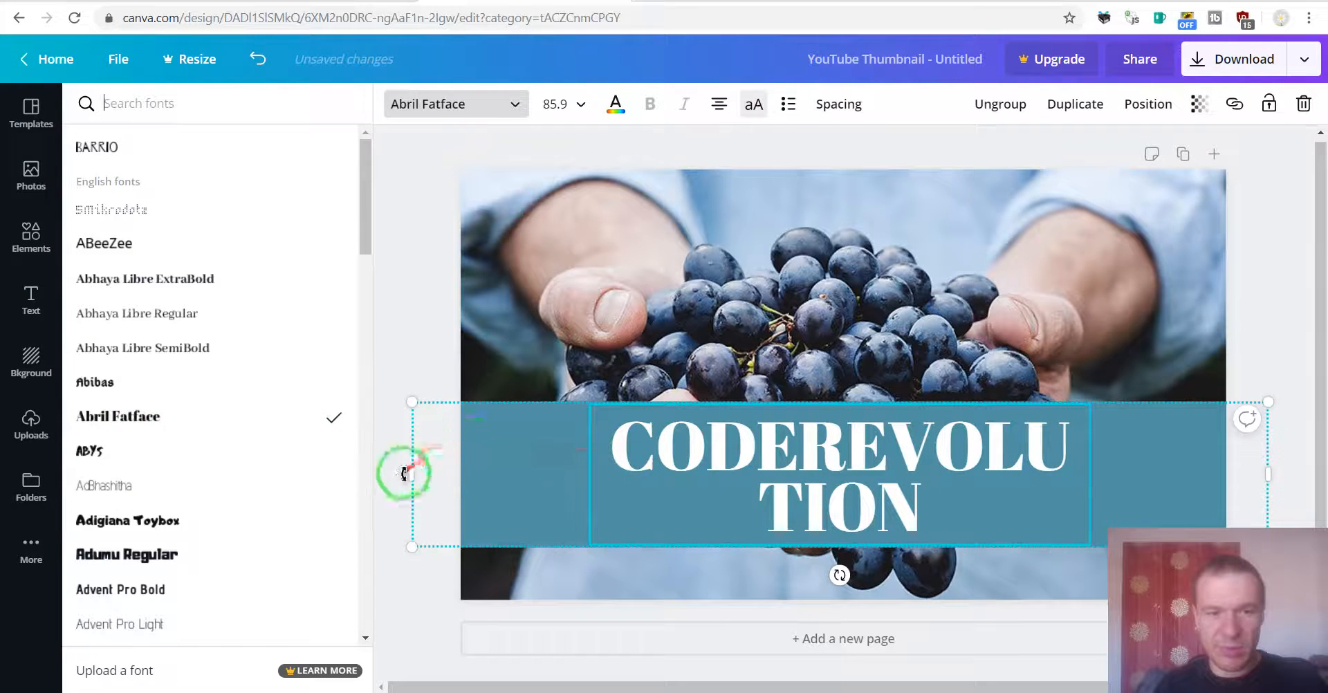
drag(405, 475, 211, 475)
click(1254, 479)
drag(1253, 479, 1322, 470)
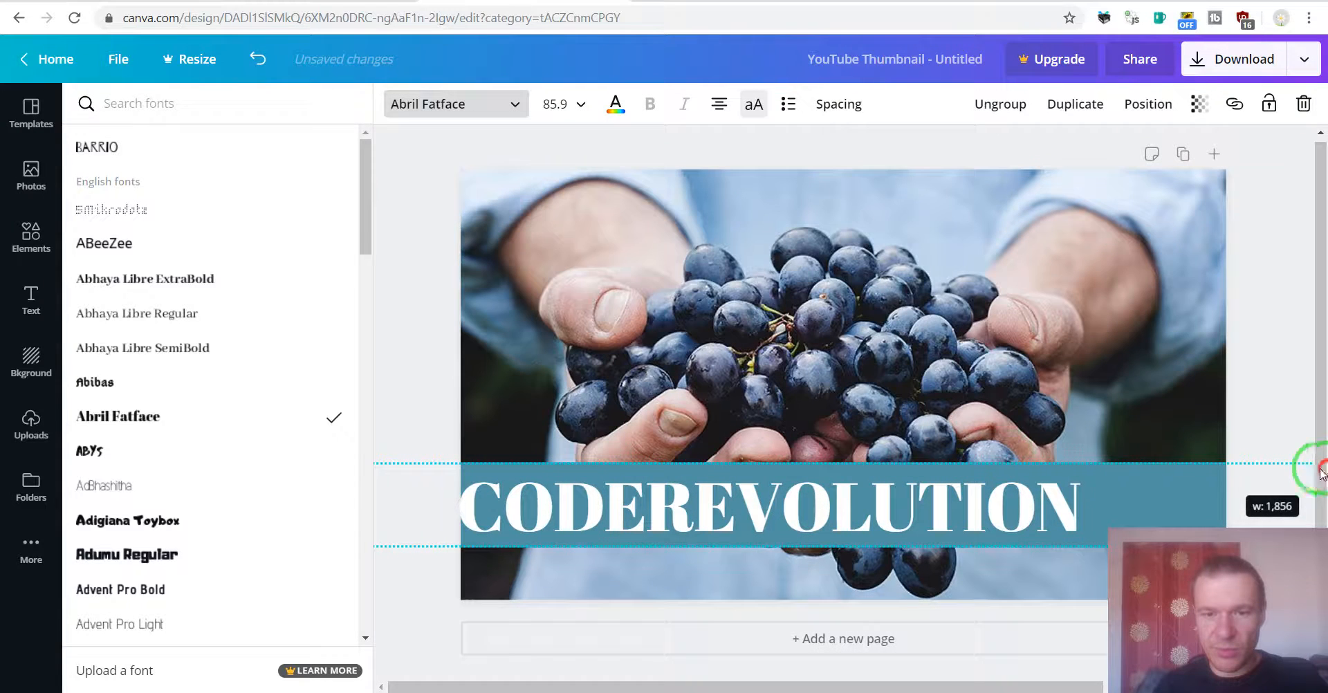
click(567, 473)
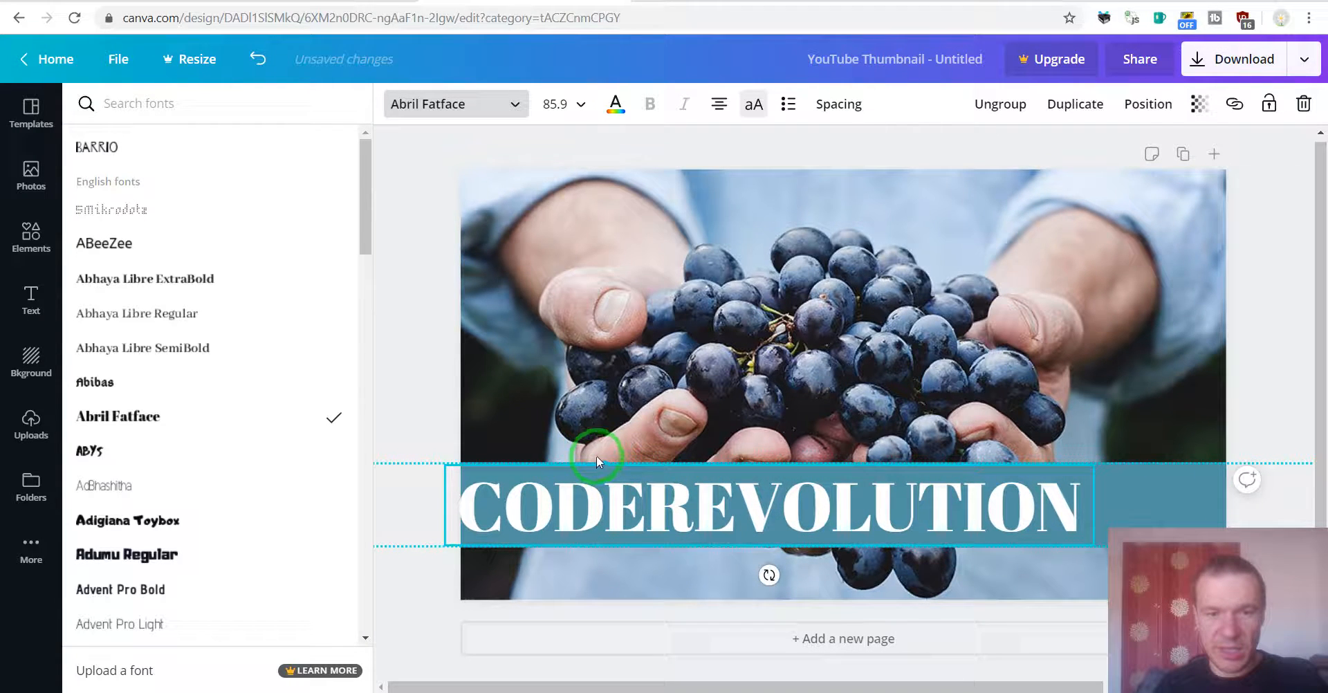
Step: Rotate the title banner diagonally and move it toward the upper right of the page
drag(770, 575, 801, 566)
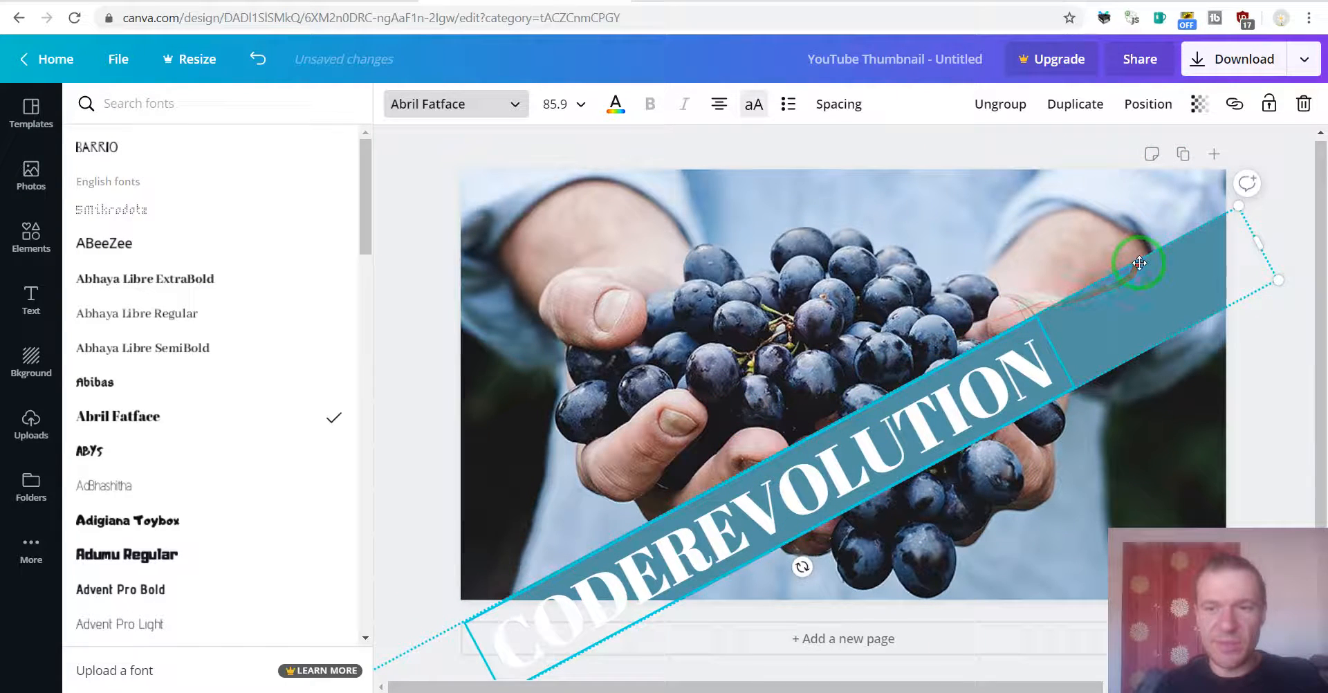
drag(1140, 263, 1193, 163)
click(666, 314)
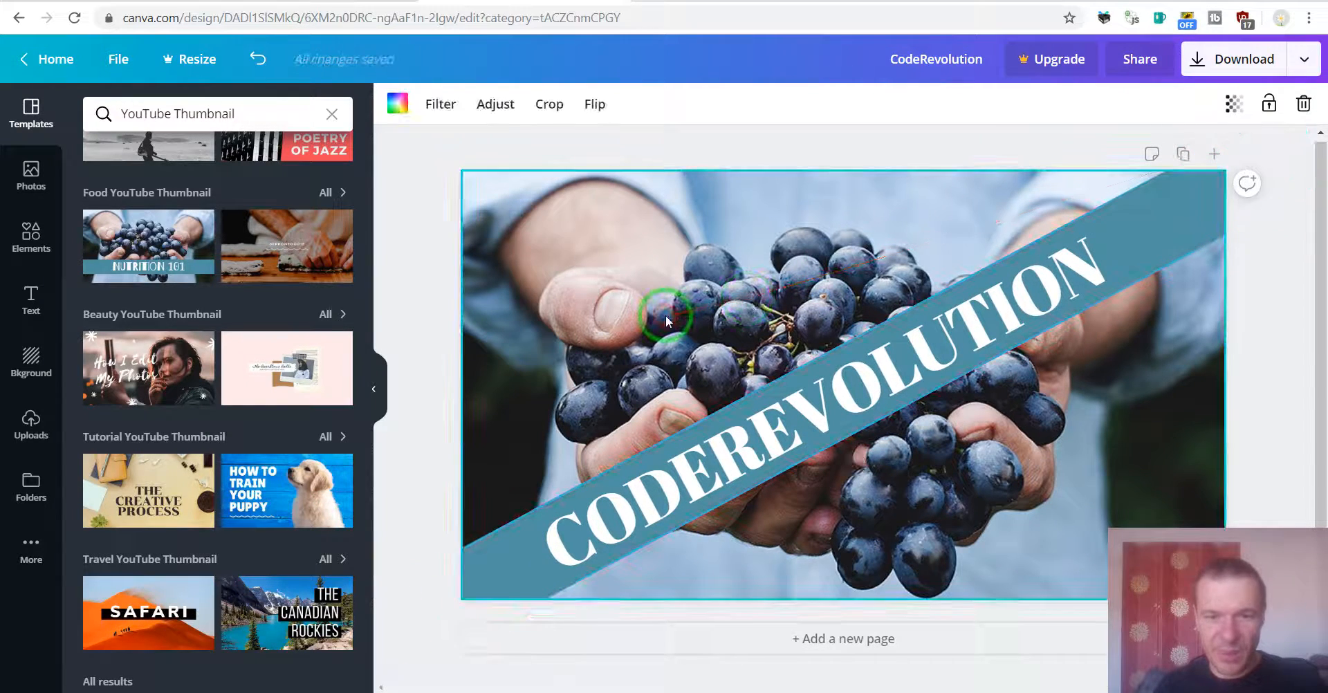
Step: Try the battle-ropes photo and then the pier yoga photo from the Photos library as the page background
click(467, 299)
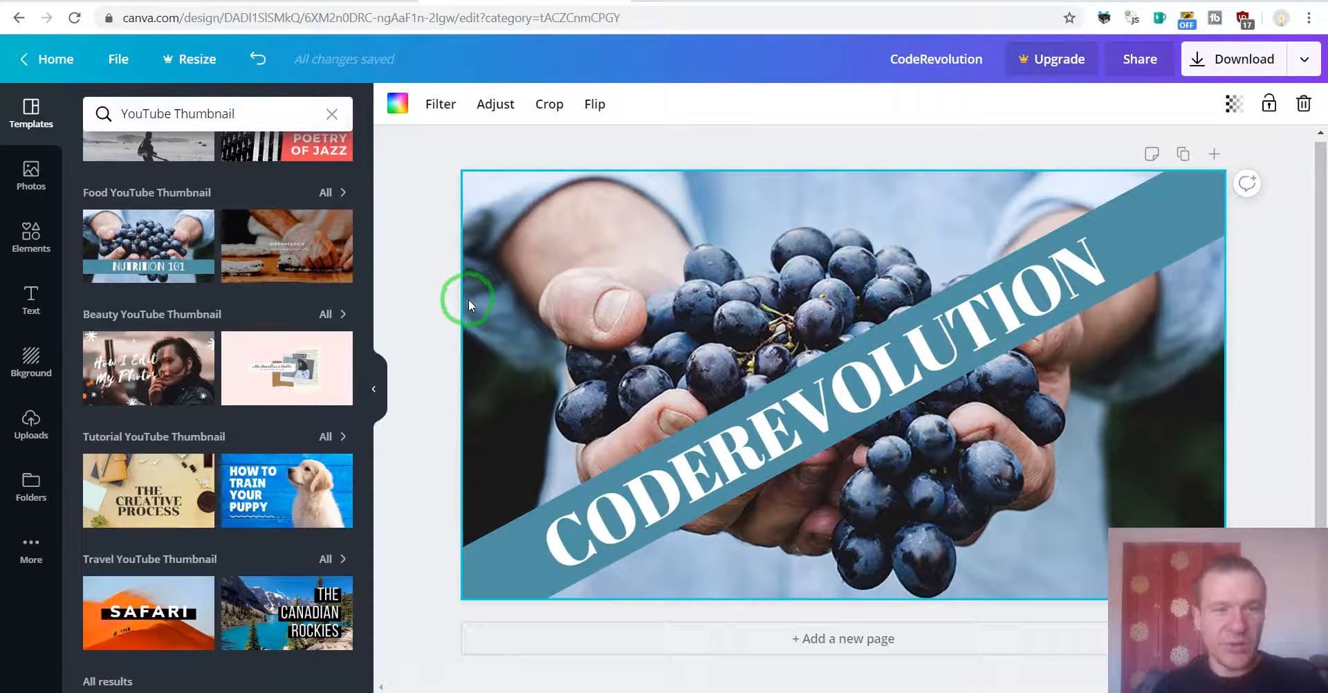
click(182, 268)
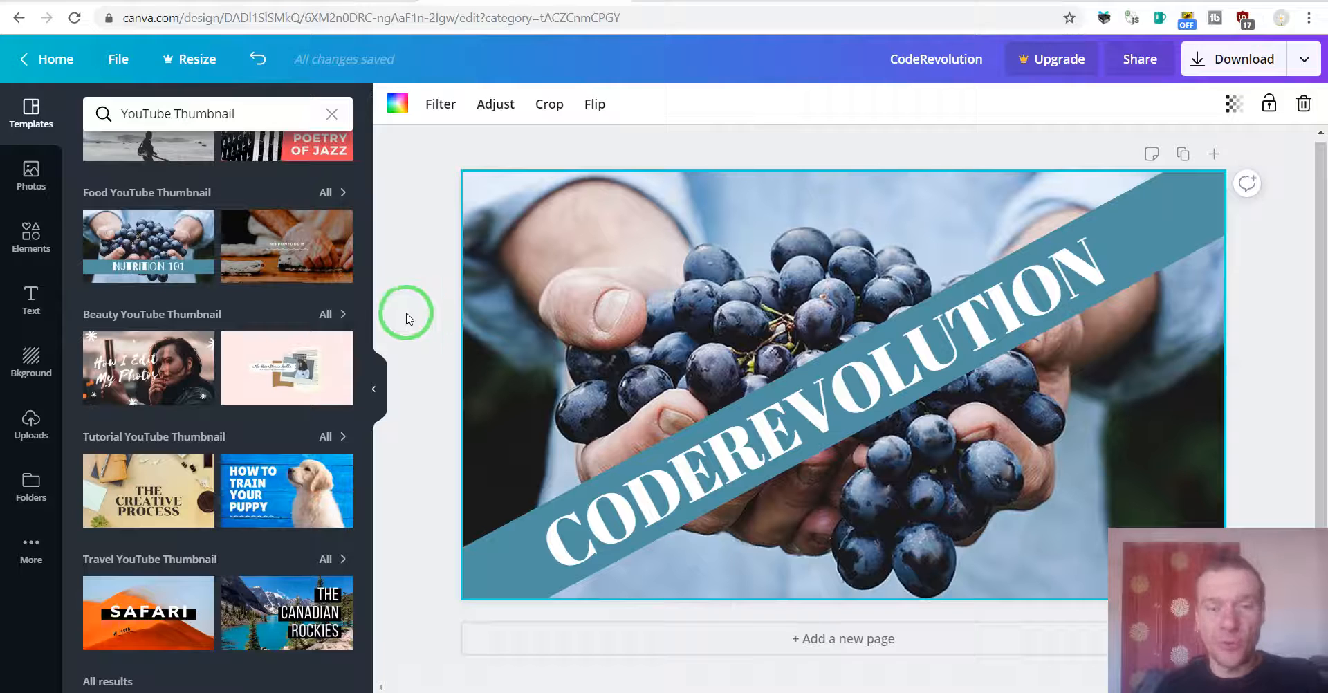
click(43, 177)
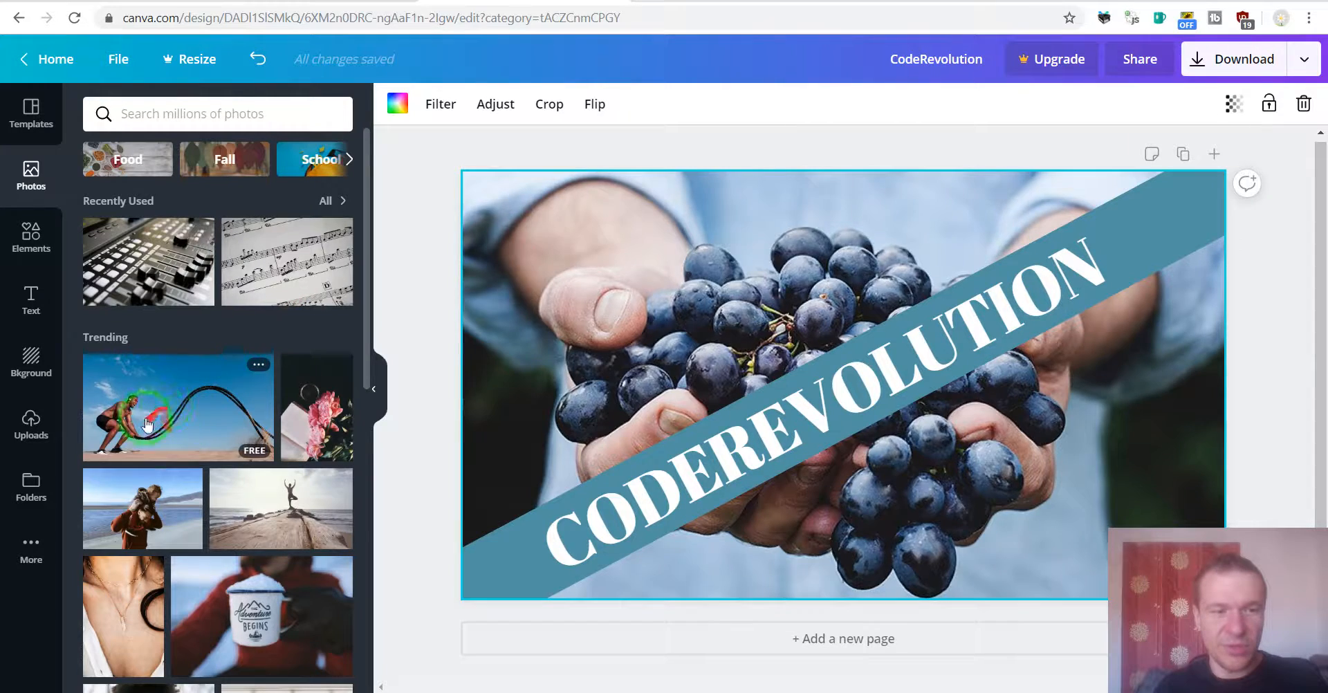
drag(148, 423, 458, 237)
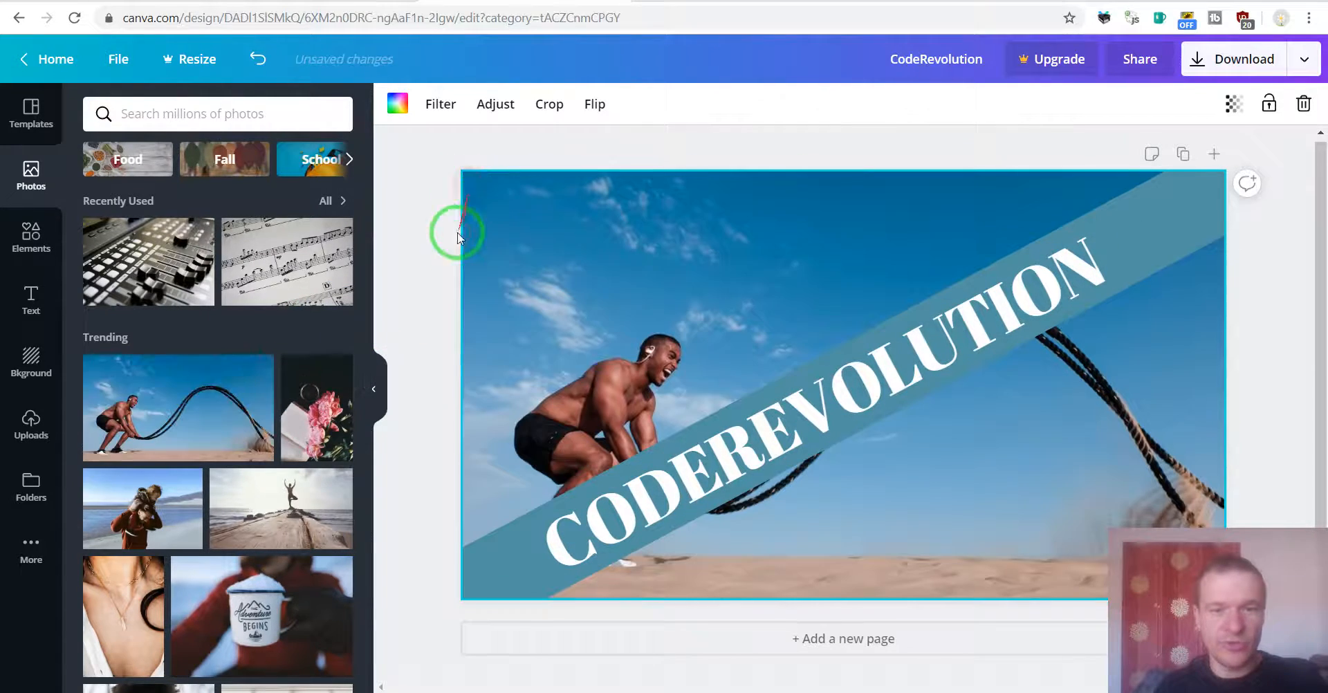
drag(255, 518, 498, 285)
scroll(213, 392, down, 3)
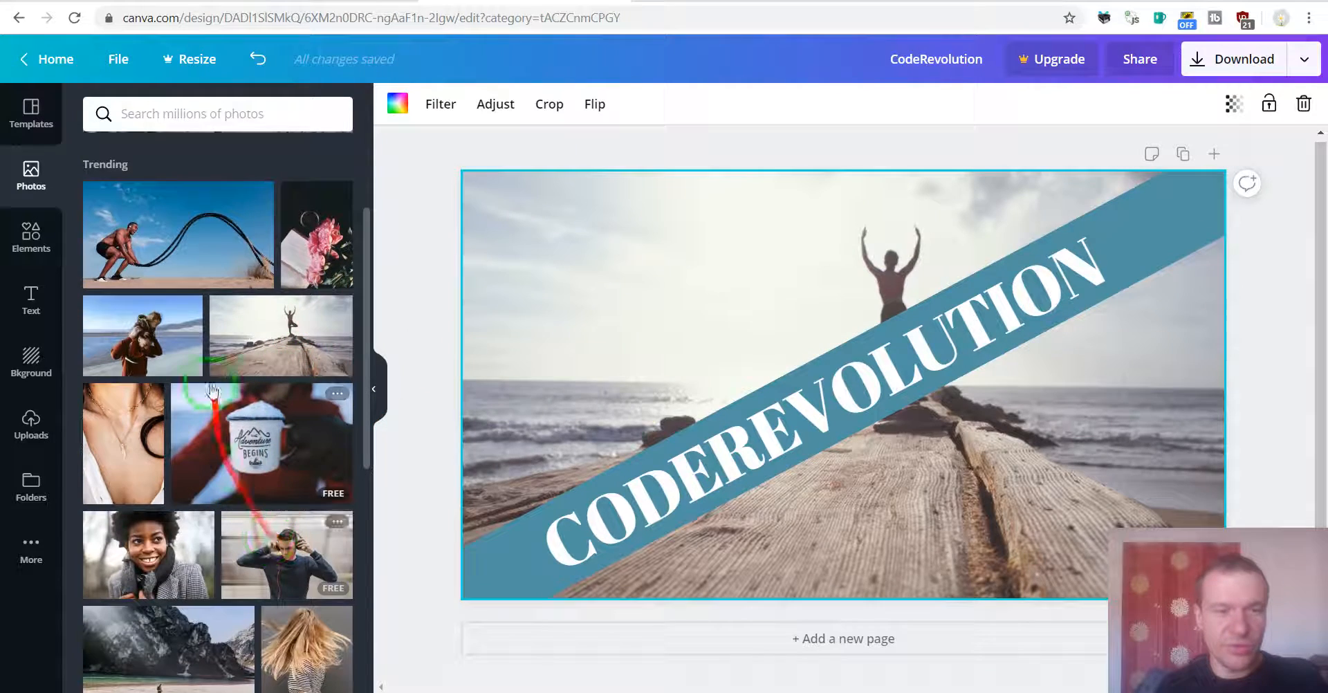
Step: Add the pink potted cactus graphic from the featured elements to the upper left of the page
click(33, 297)
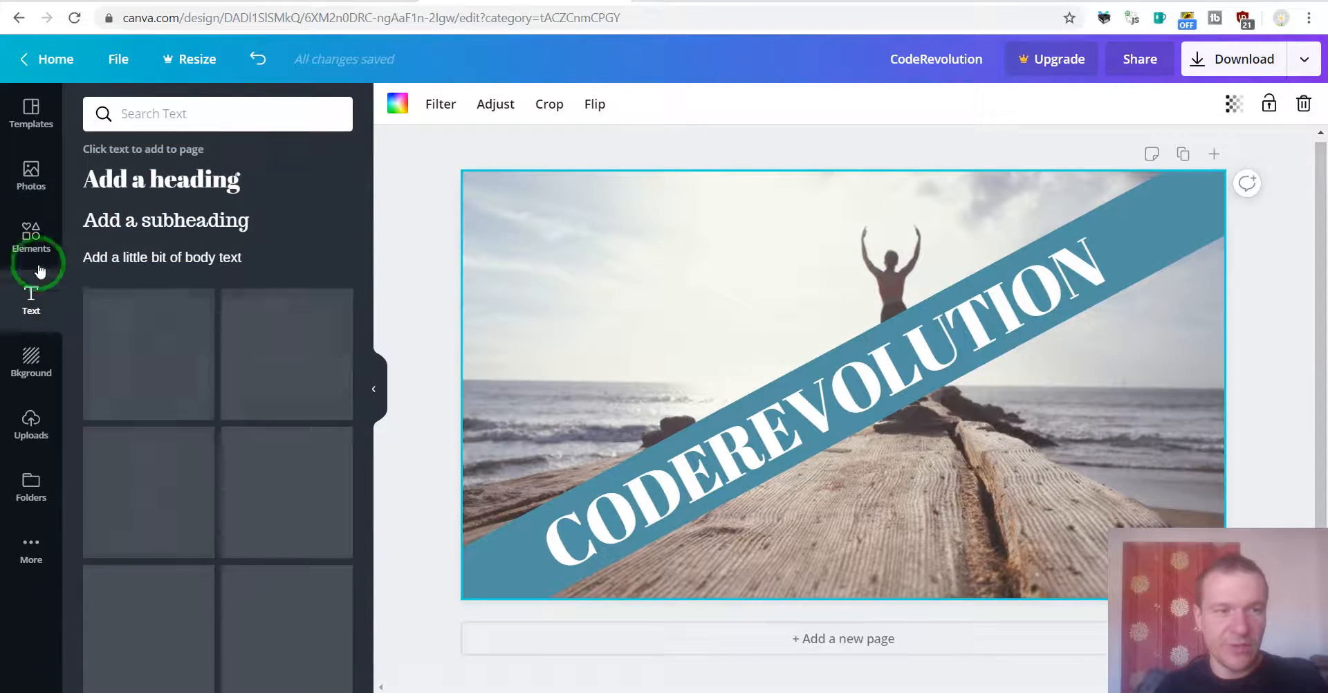
click(34, 263)
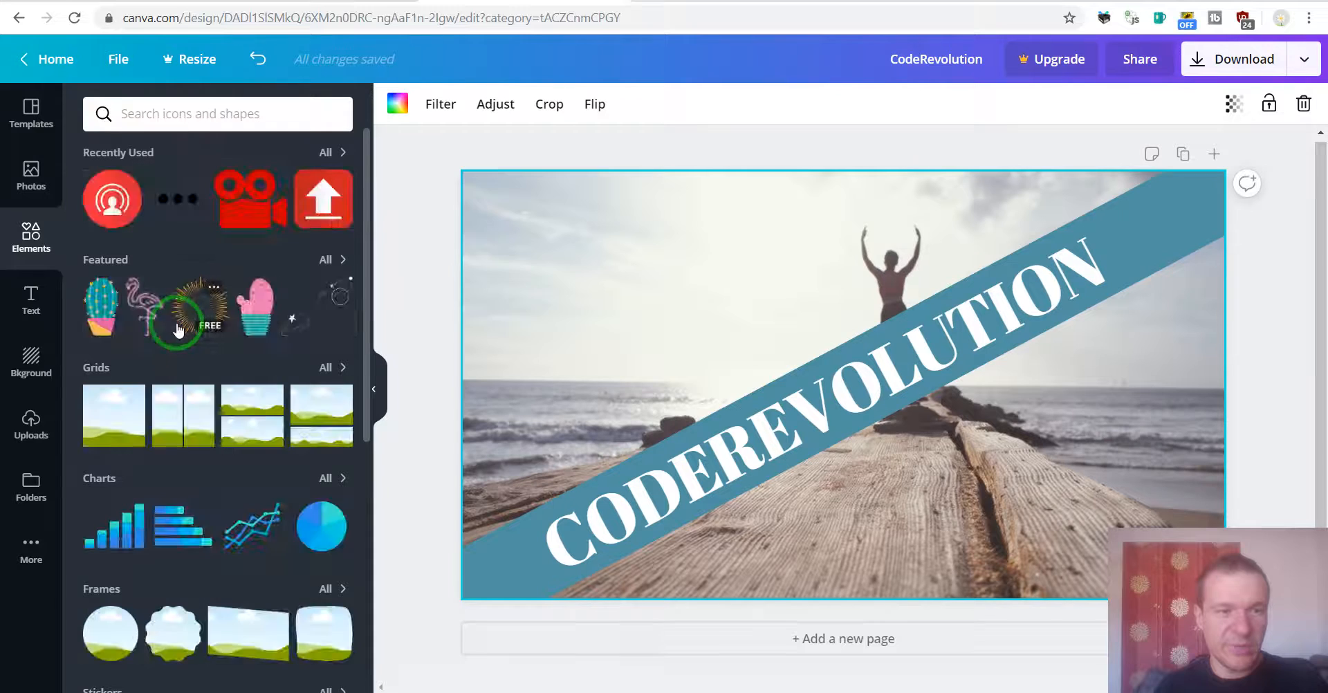
drag(251, 302, 553, 301)
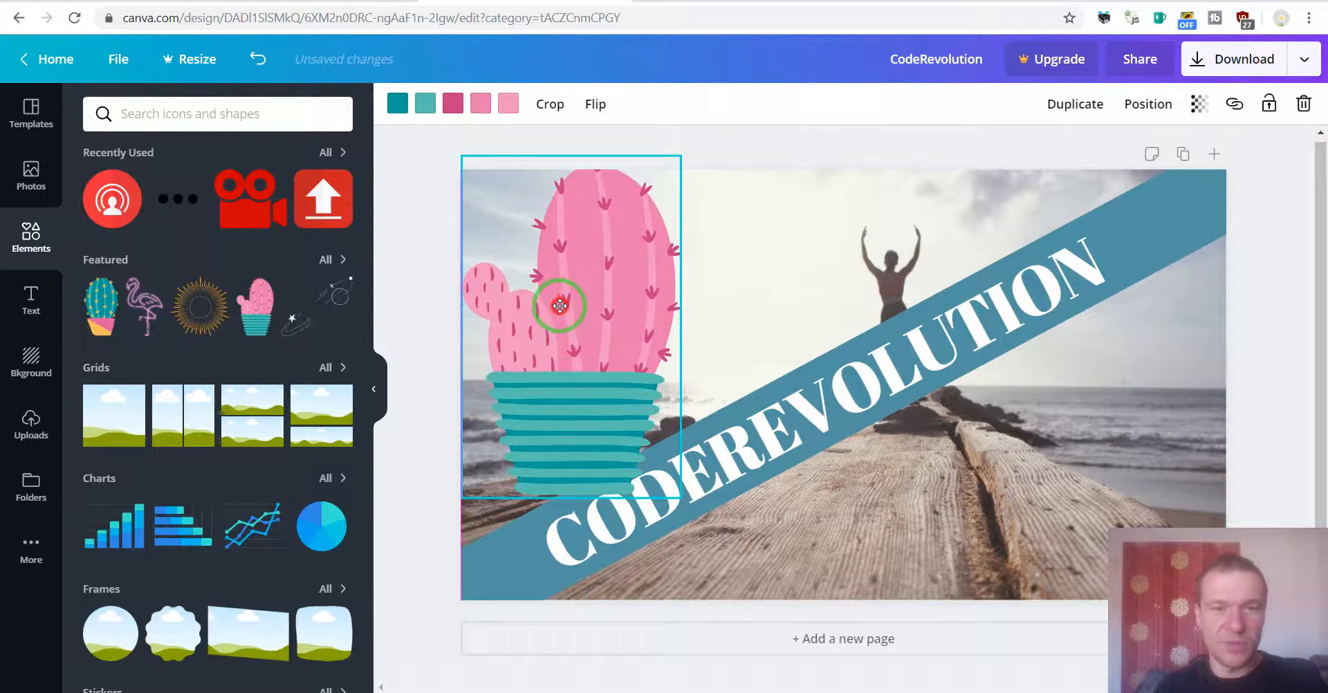
click(32, 360)
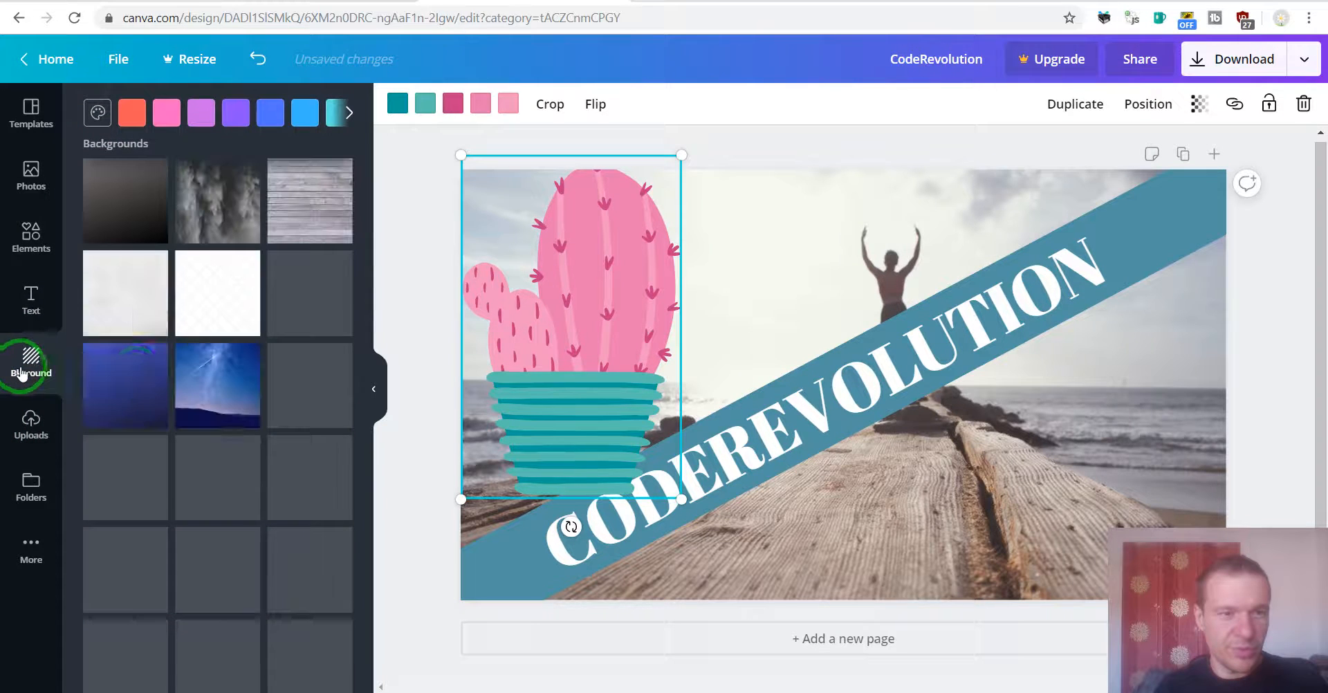
click(26, 429)
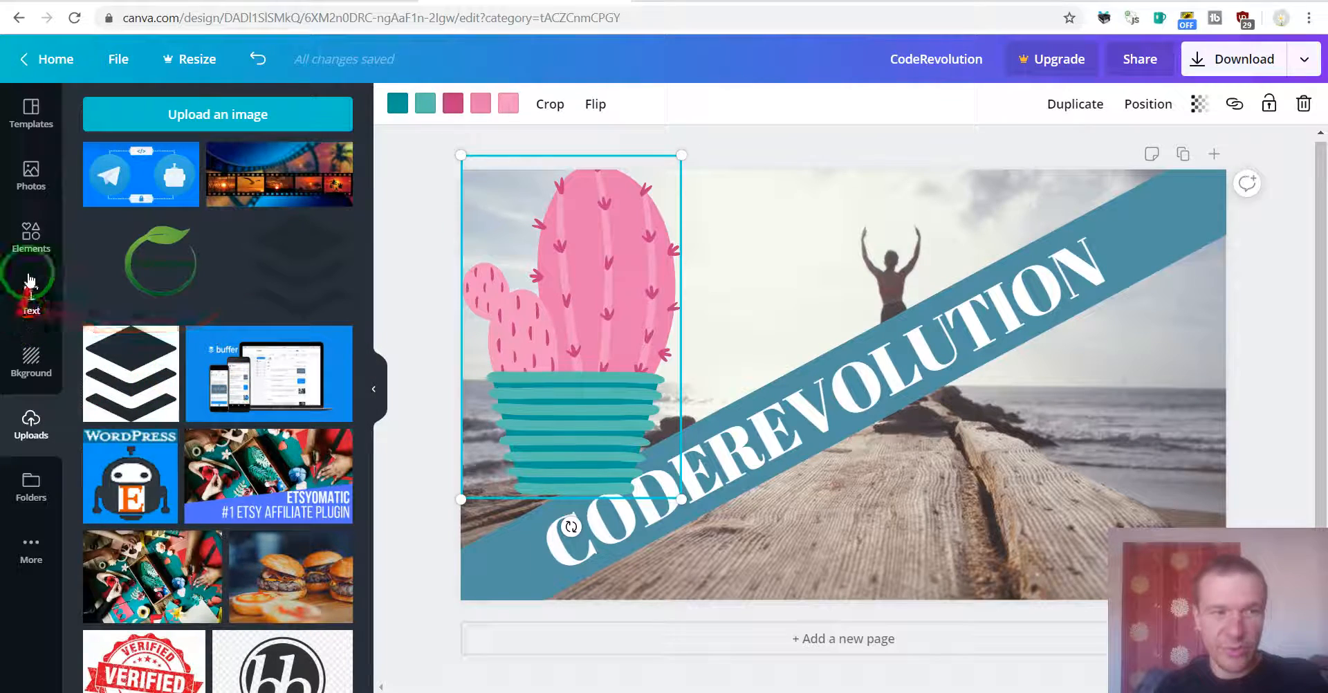
click(48, 257)
click(33, 172)
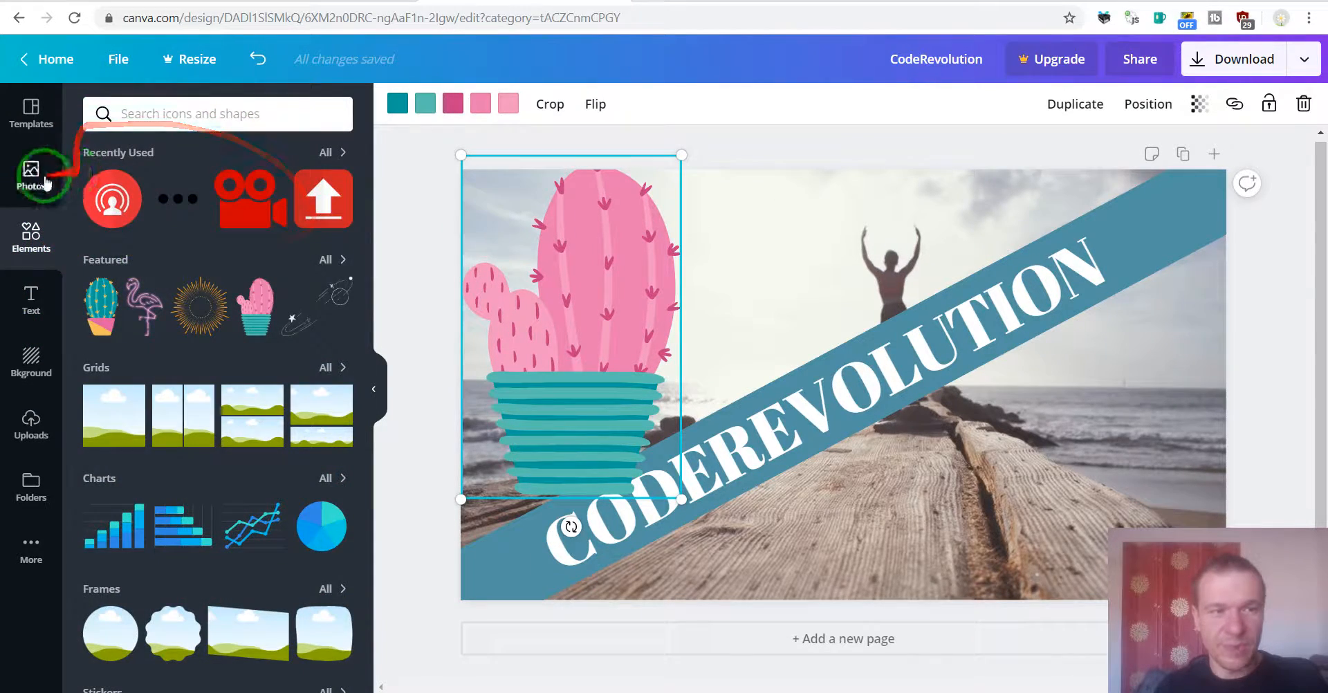
click(606, 359)
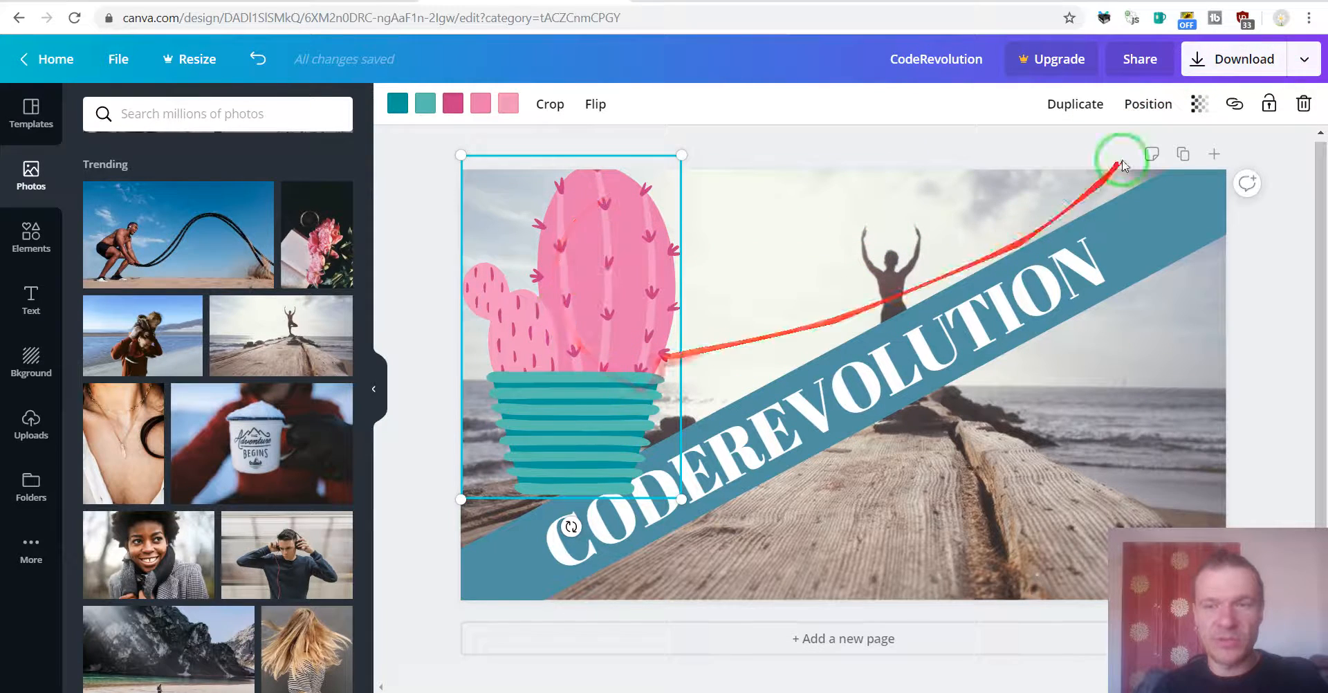
click(760, 303)
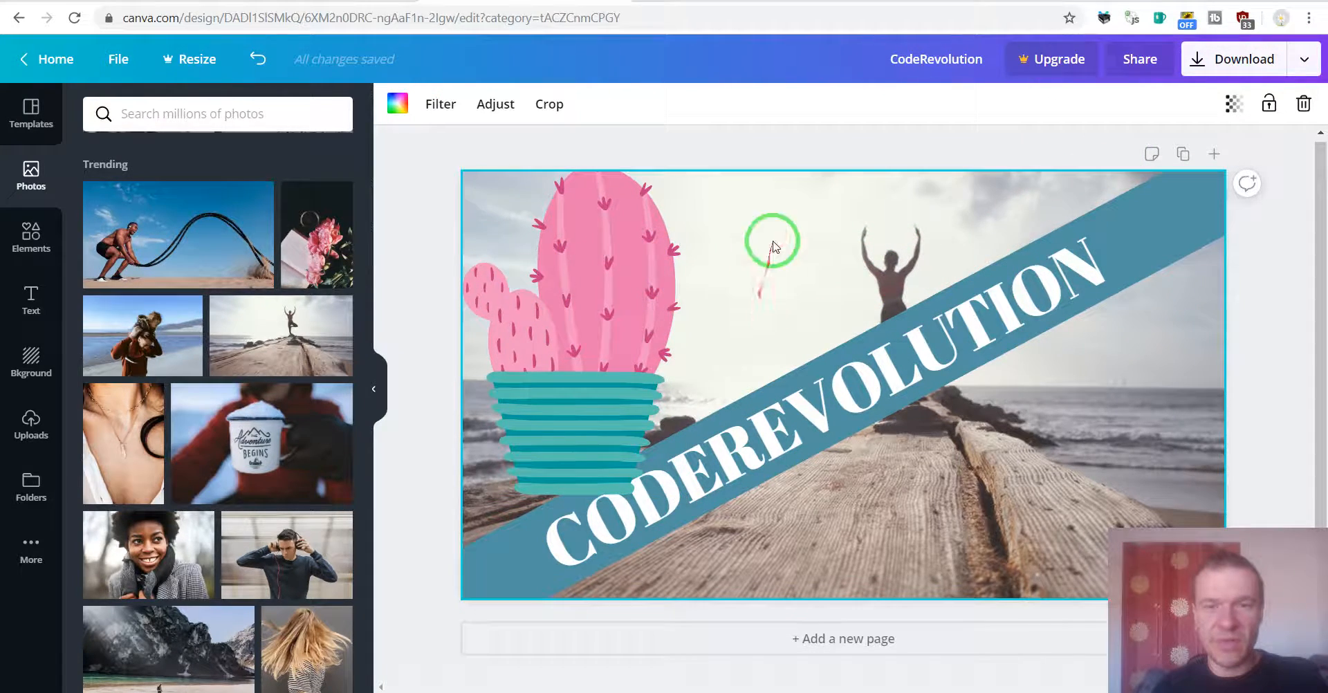
Step: Open the download options for the design
click(1215, 68)
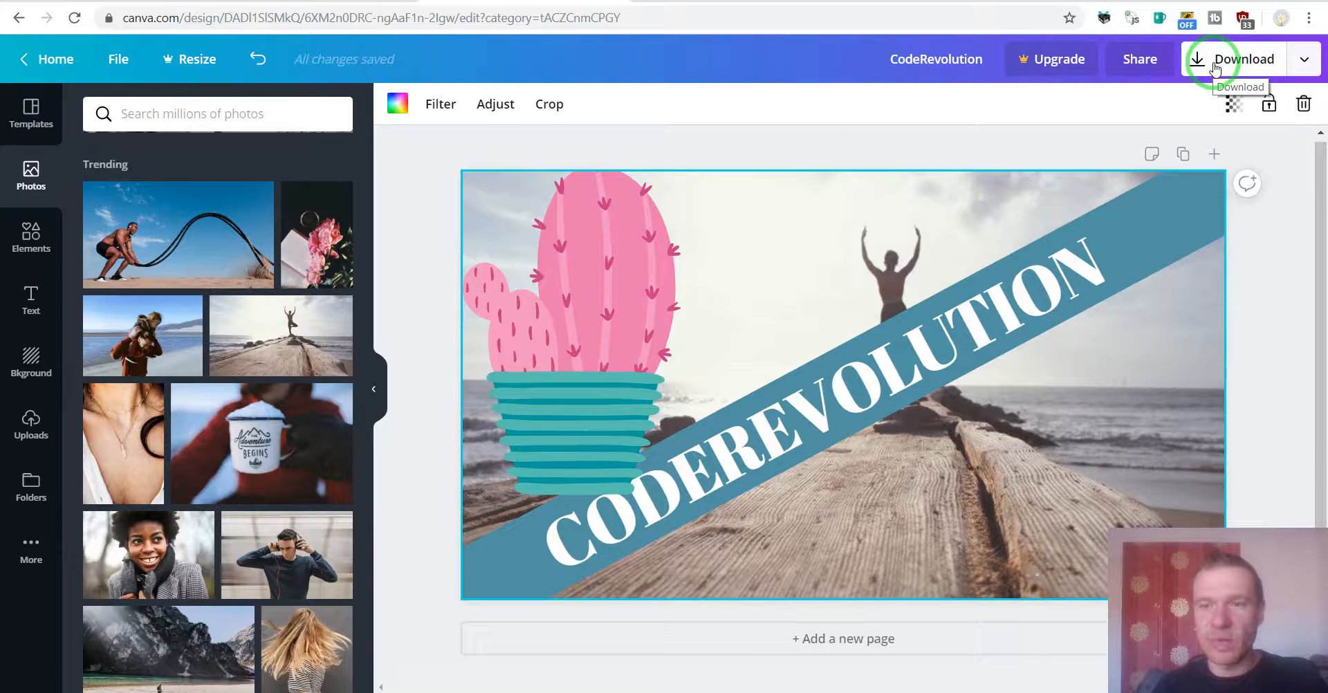
click(1148, 278)
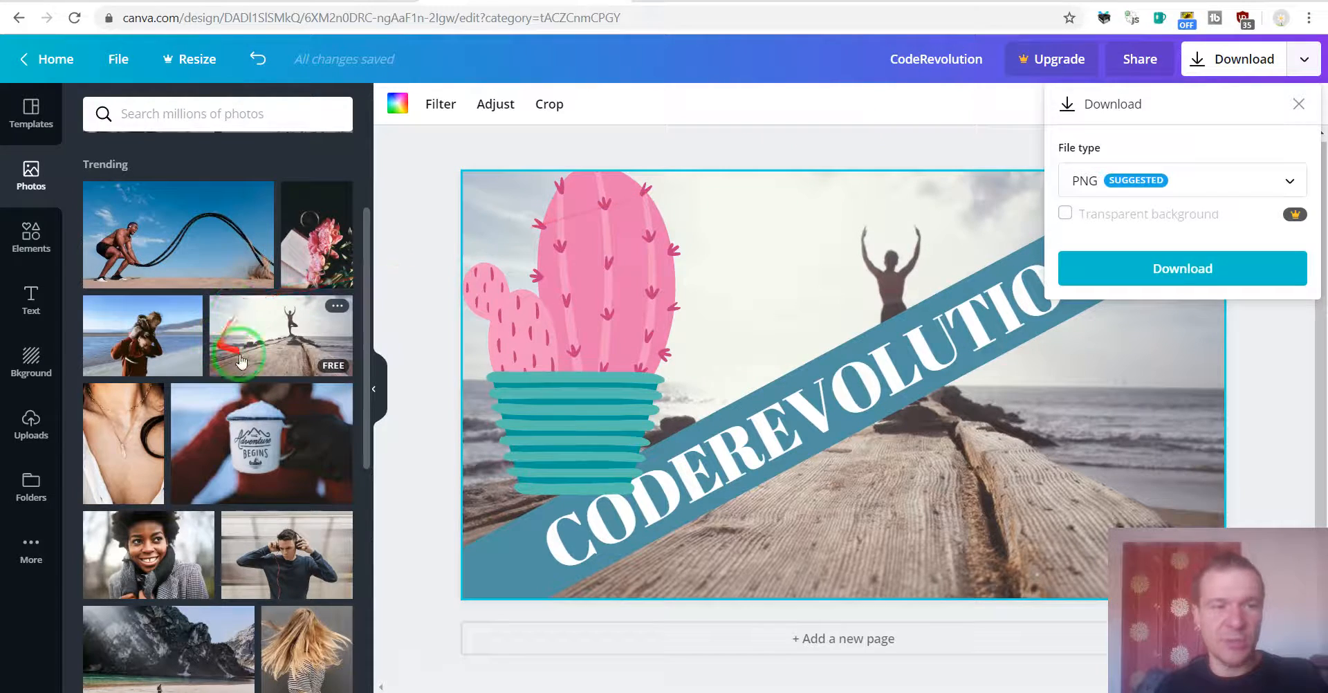
Step: Replace the background with the strawberries and blueberries bowl photo from the Photos library
scroll(305, 282, down, 3)
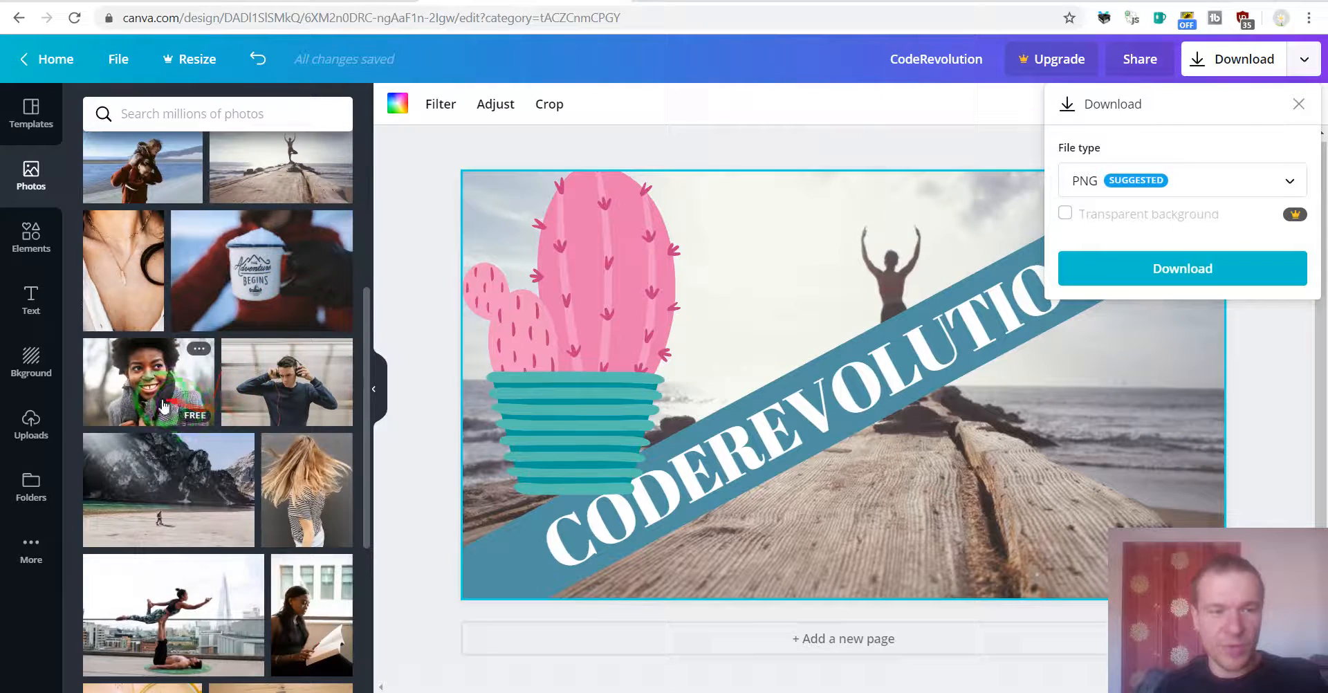
scroll(277, 311, down, 4)
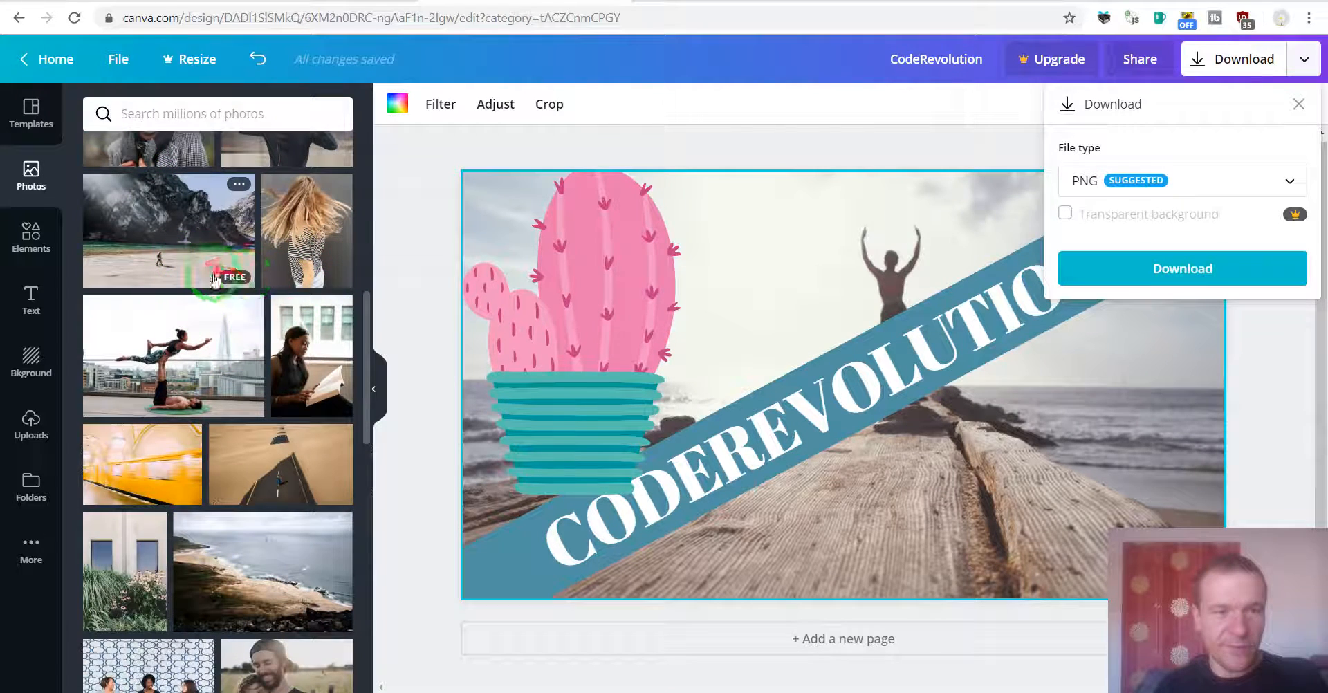
scroll(242, 402, down, 10)
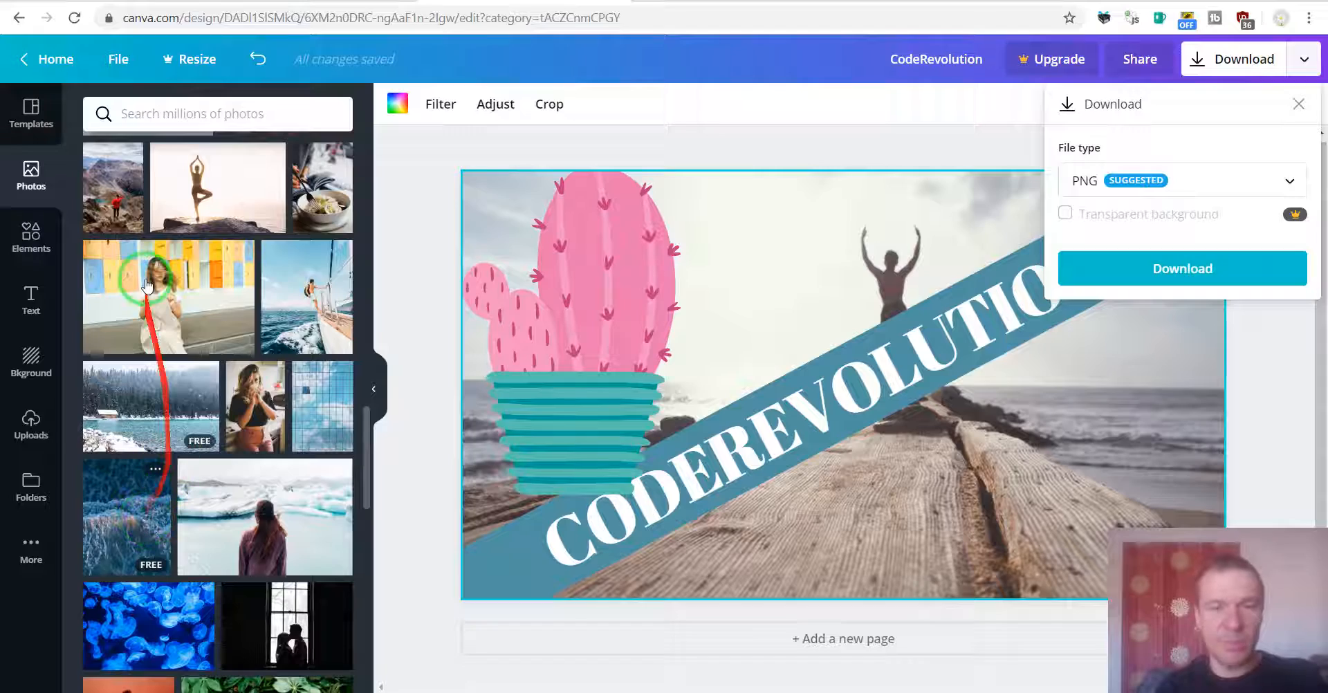
scroll(128, 284, down, 6)
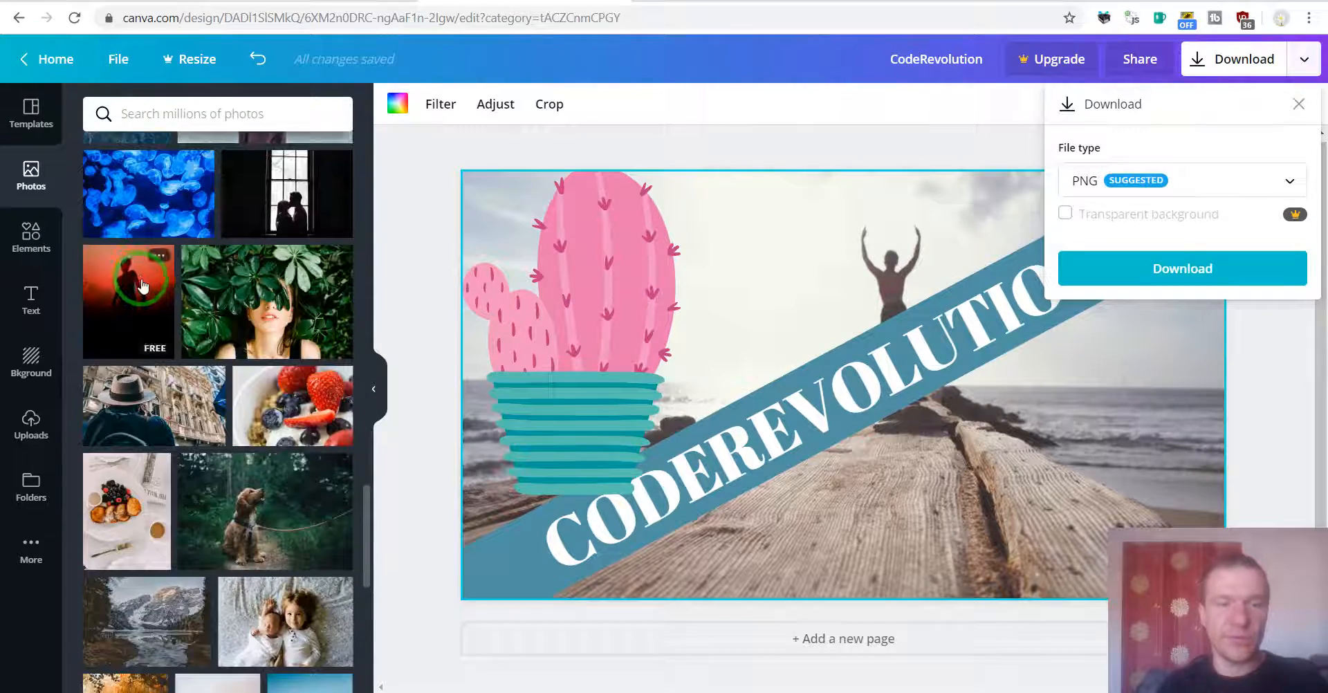
drag(283, 408, 760, 180)
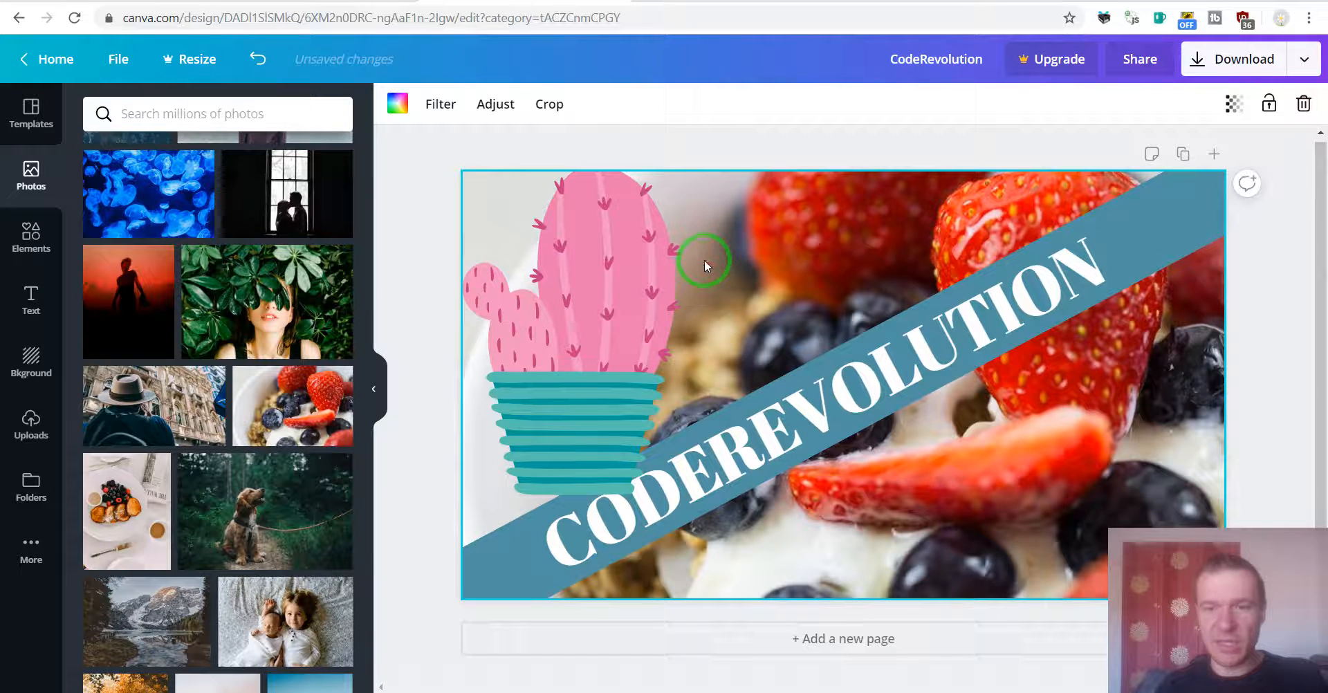